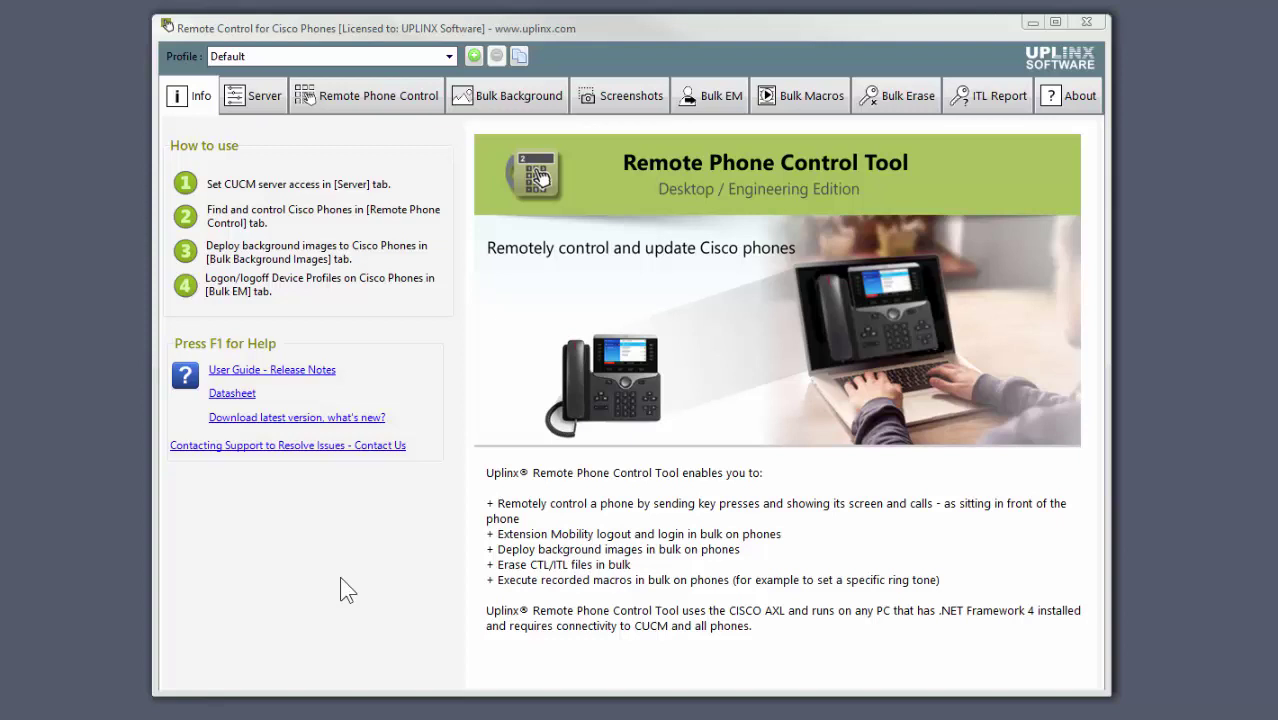
Step: Start a Bulk Background deployment that deploys only a single background image
click(495, 86)
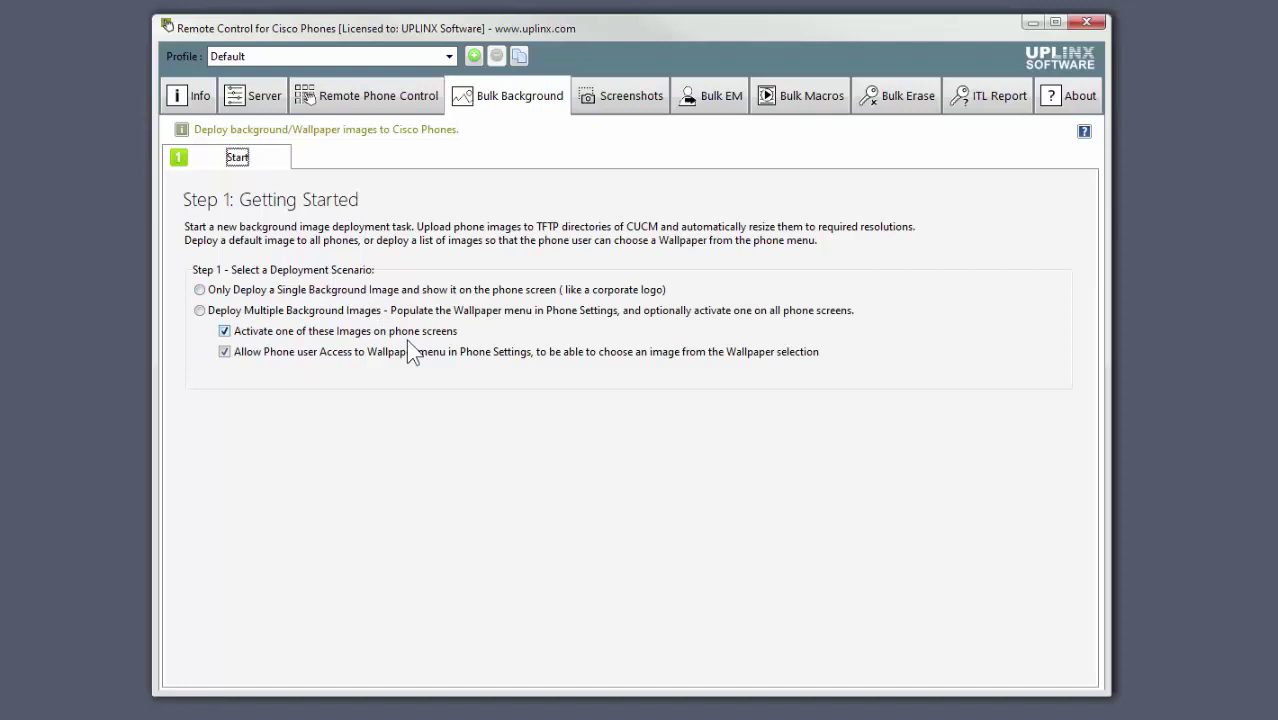
click(388, 289)
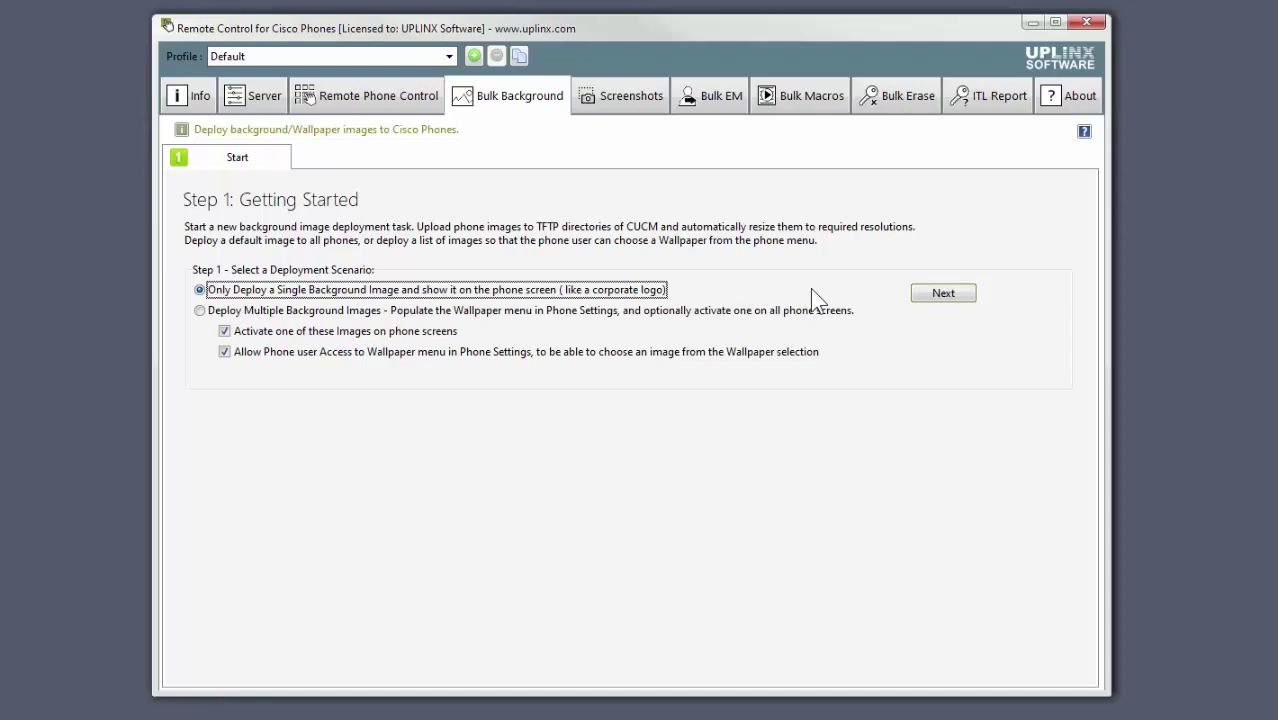
Step: Enter the CUCM OS admin and SSH passwords and discover cluster settings for 10.5.1.150
click(943, 293)
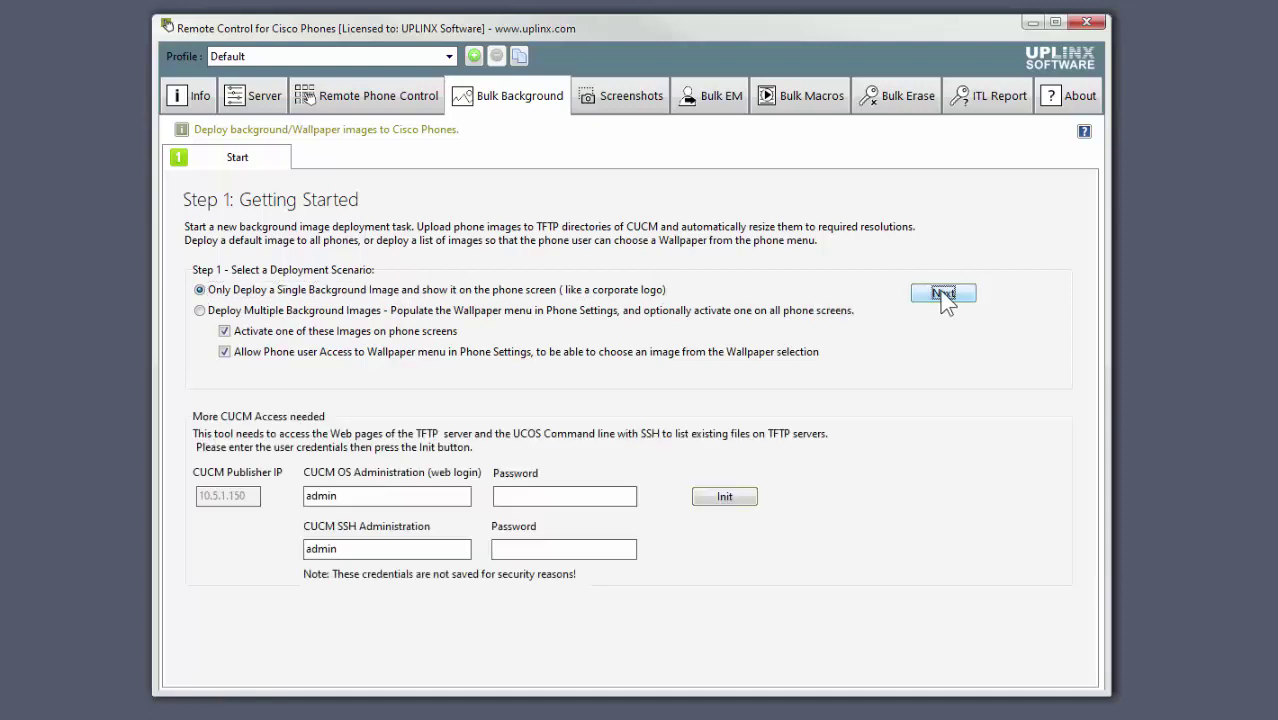
click(531, 497)
text(********)
key(Tab)
key(Tab)
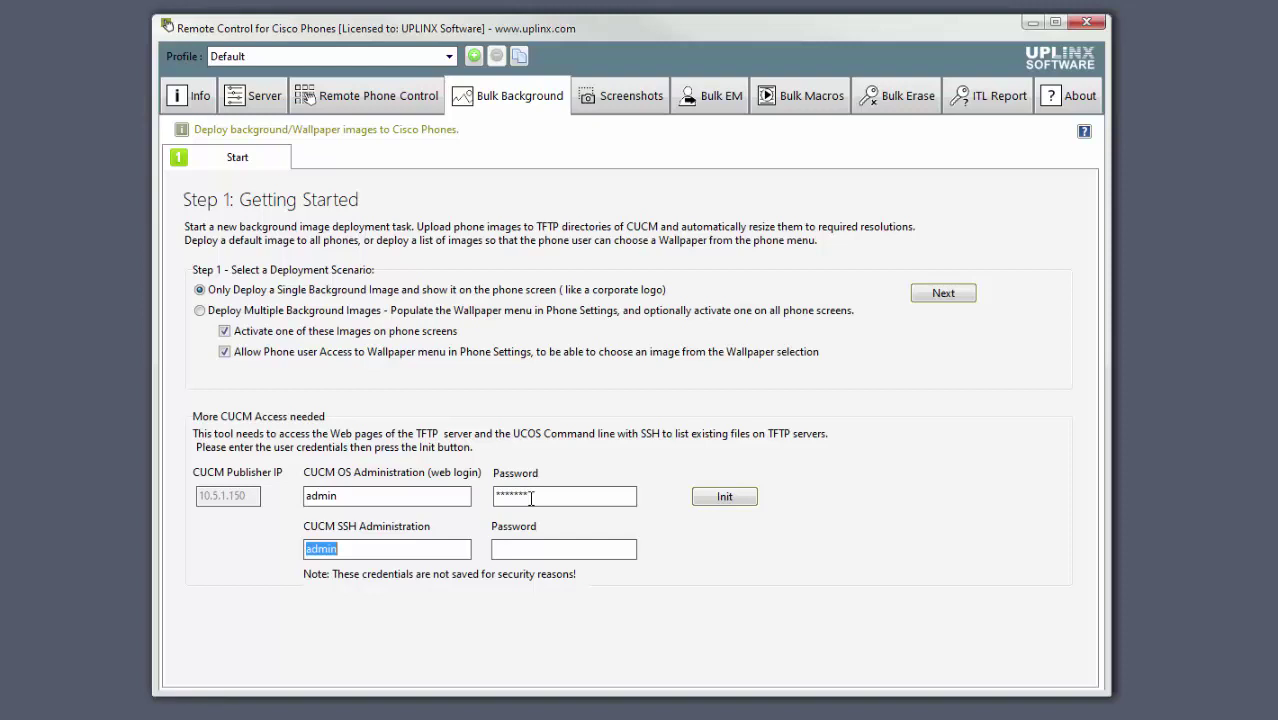
text(*******)
click(724, 502)
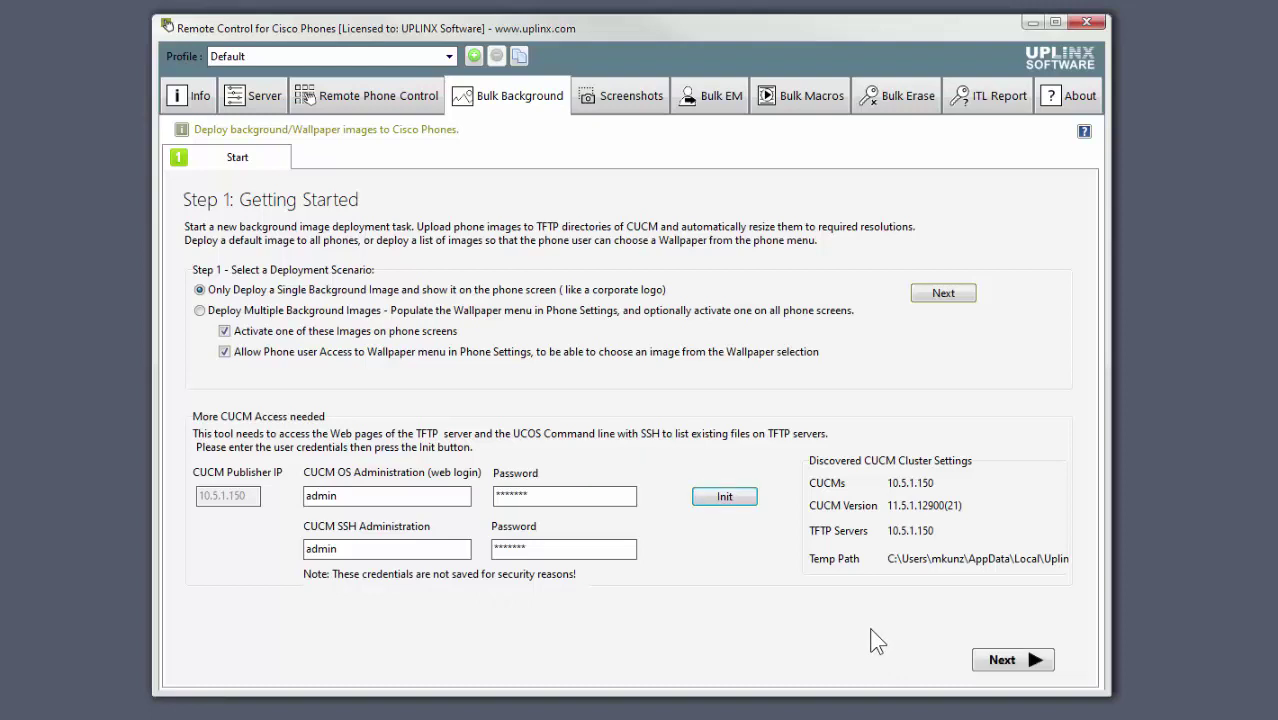
Step: Add Logo.png as the background image and upload it to TFTP server 10.5.1.150
click(1004, 661)
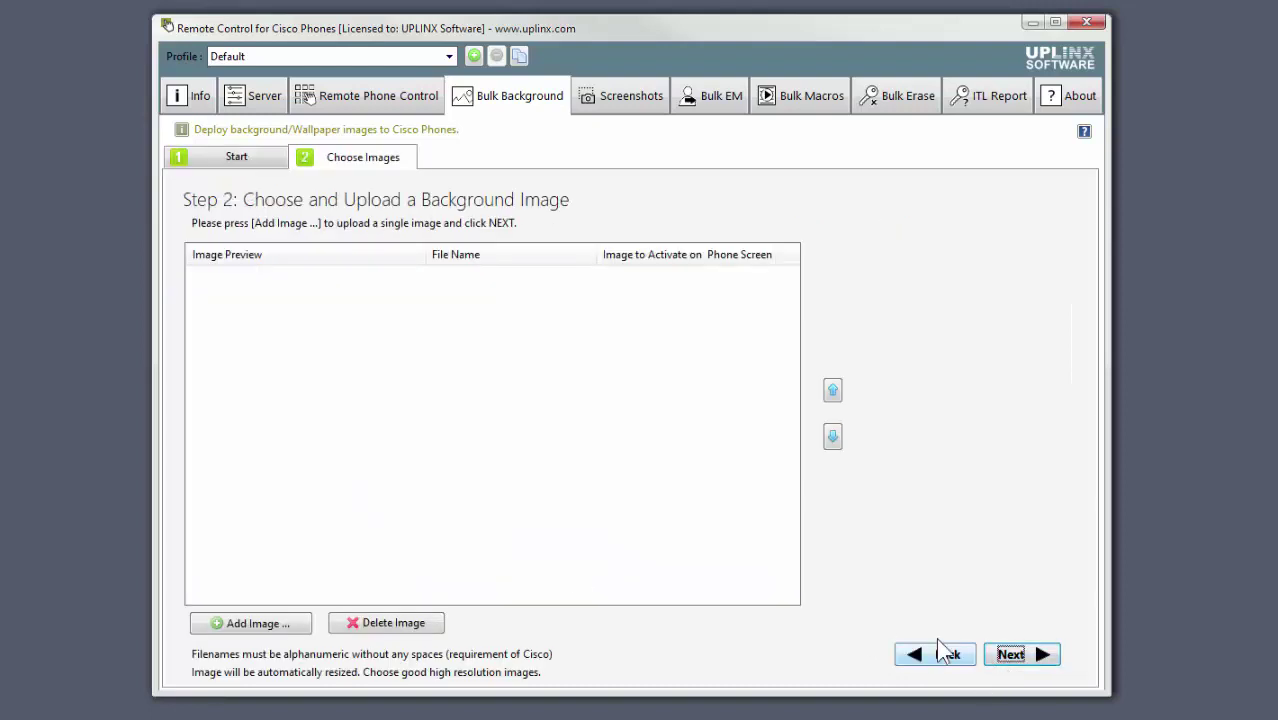
click(258, 625)
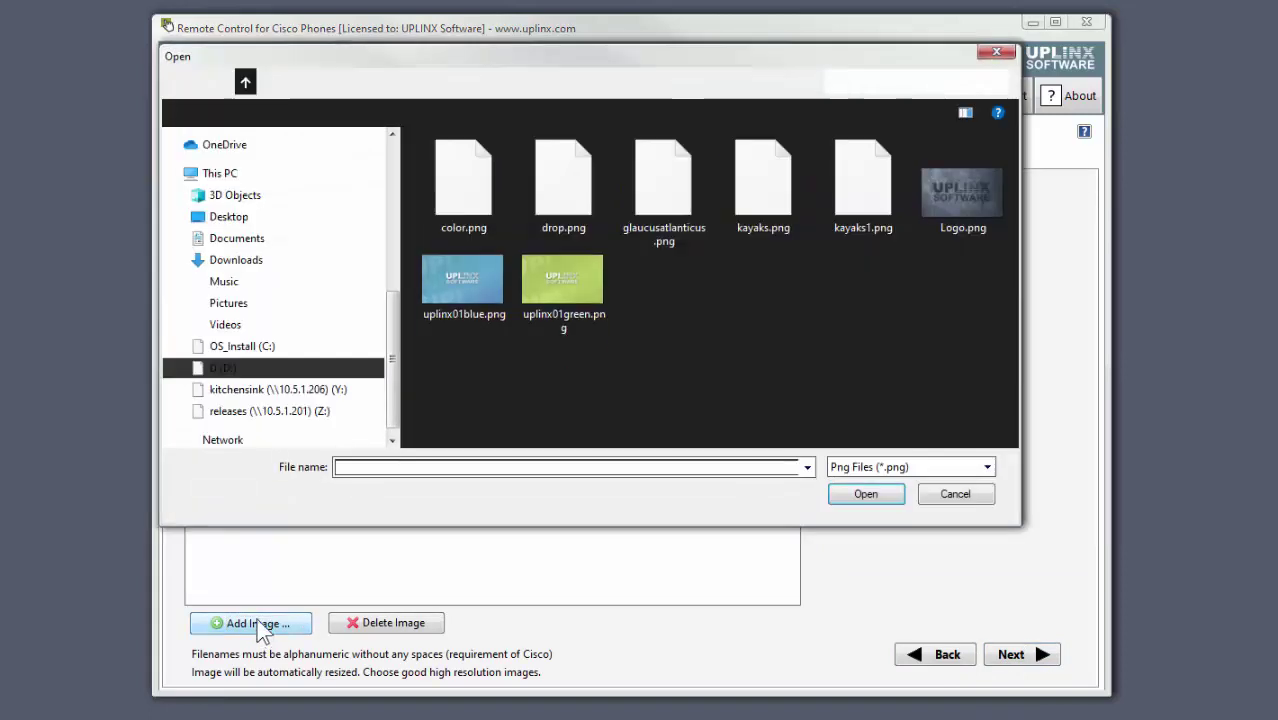
click(960, 210)
click(868, 500)
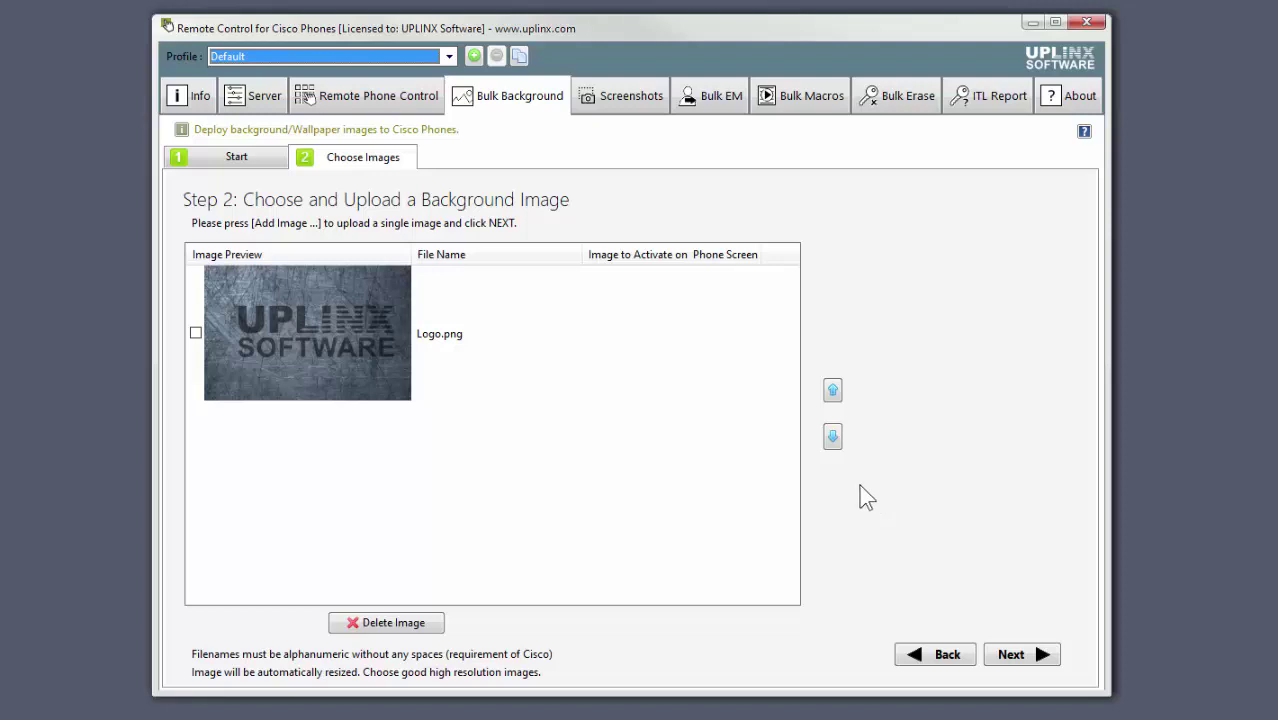
click(1012, 656)
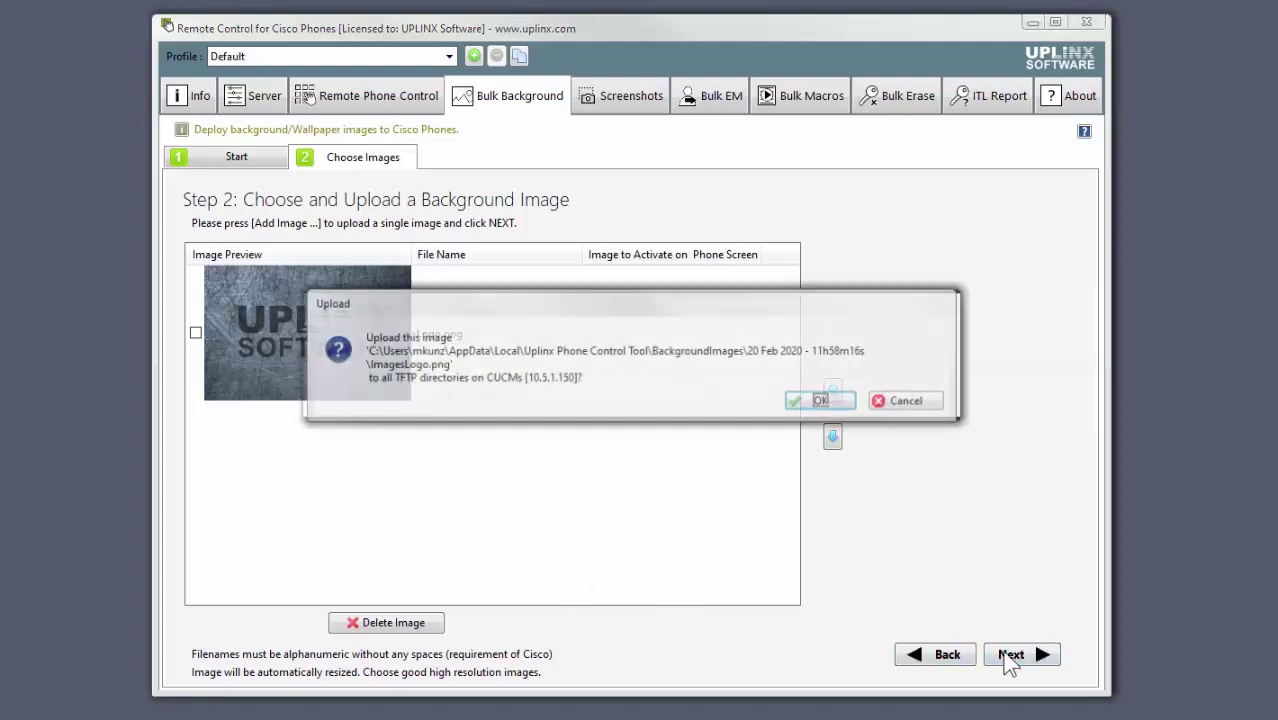
click(820, 401)
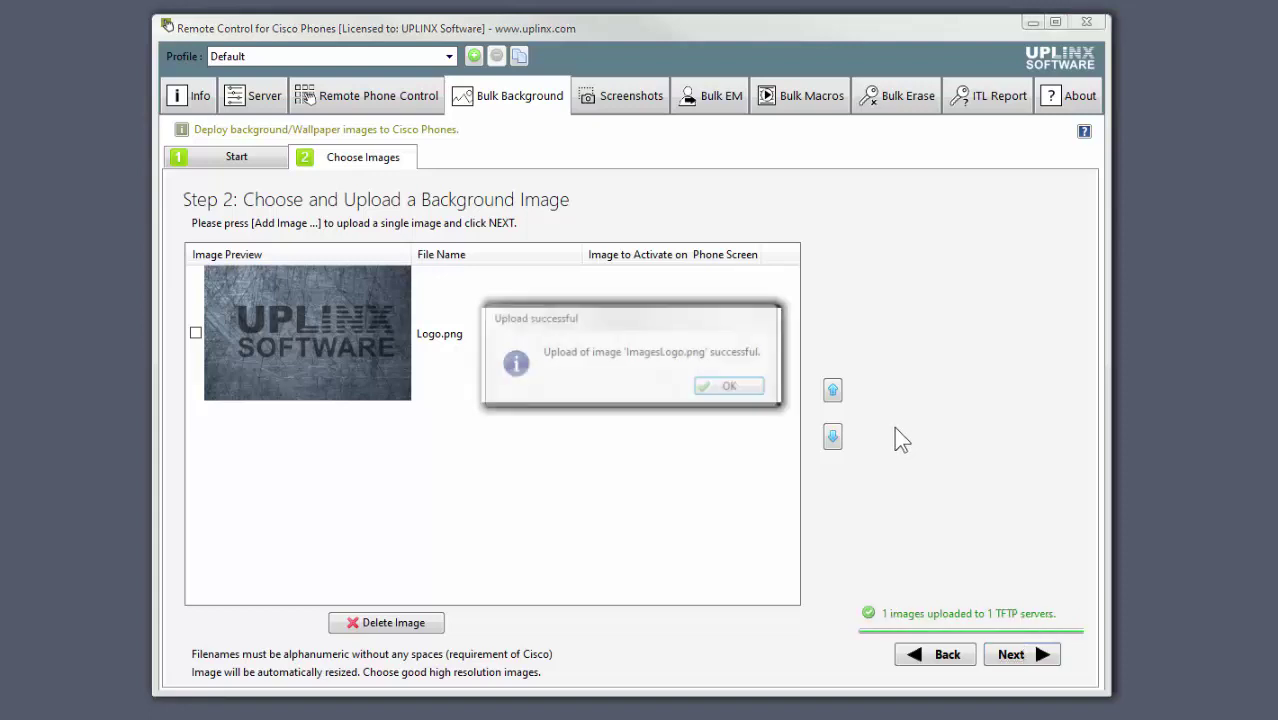
click(730, 387)
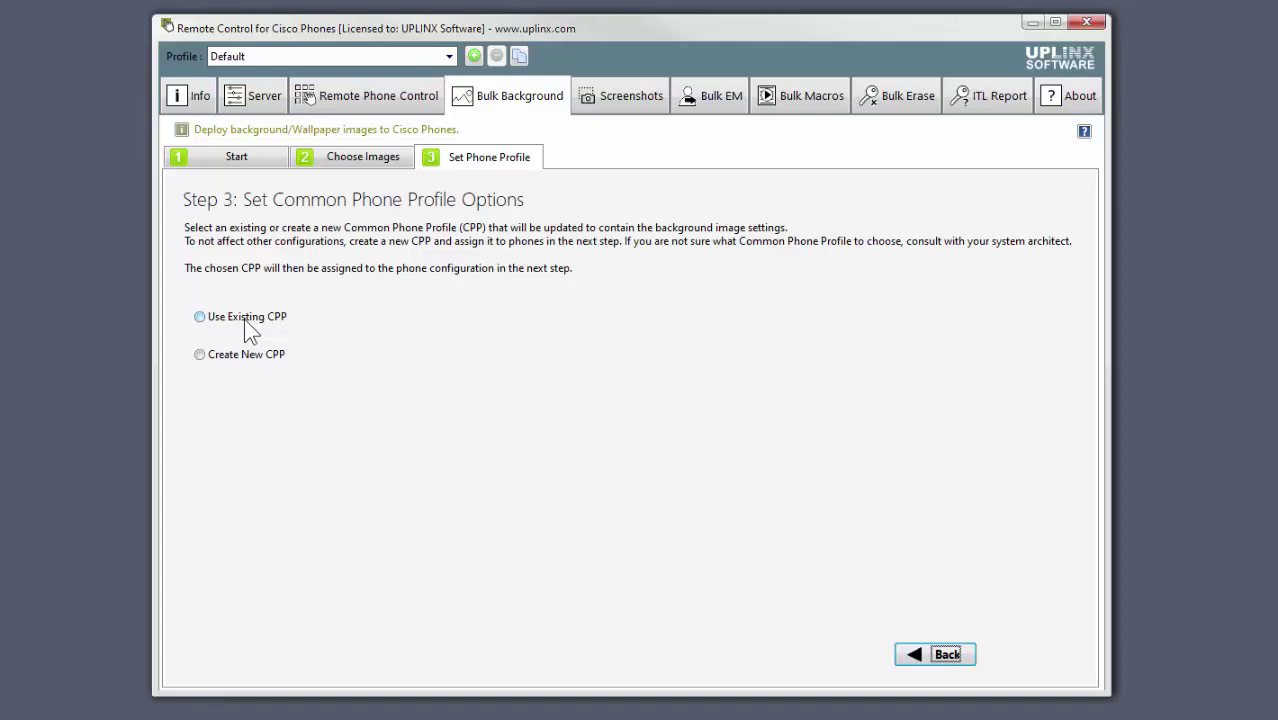
Step: Create a Common Phone Profile 'Grey logo' copied from Standard Common Phone Profile
click(238, 360)
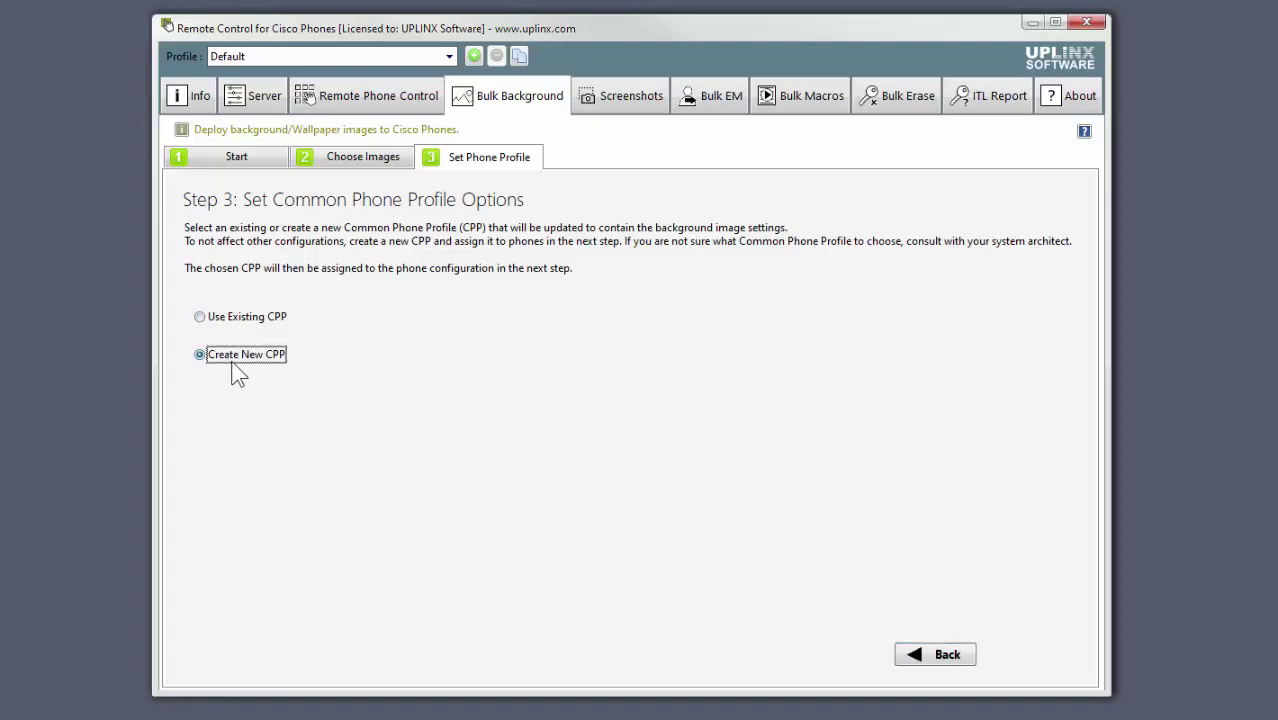
text(Grey )
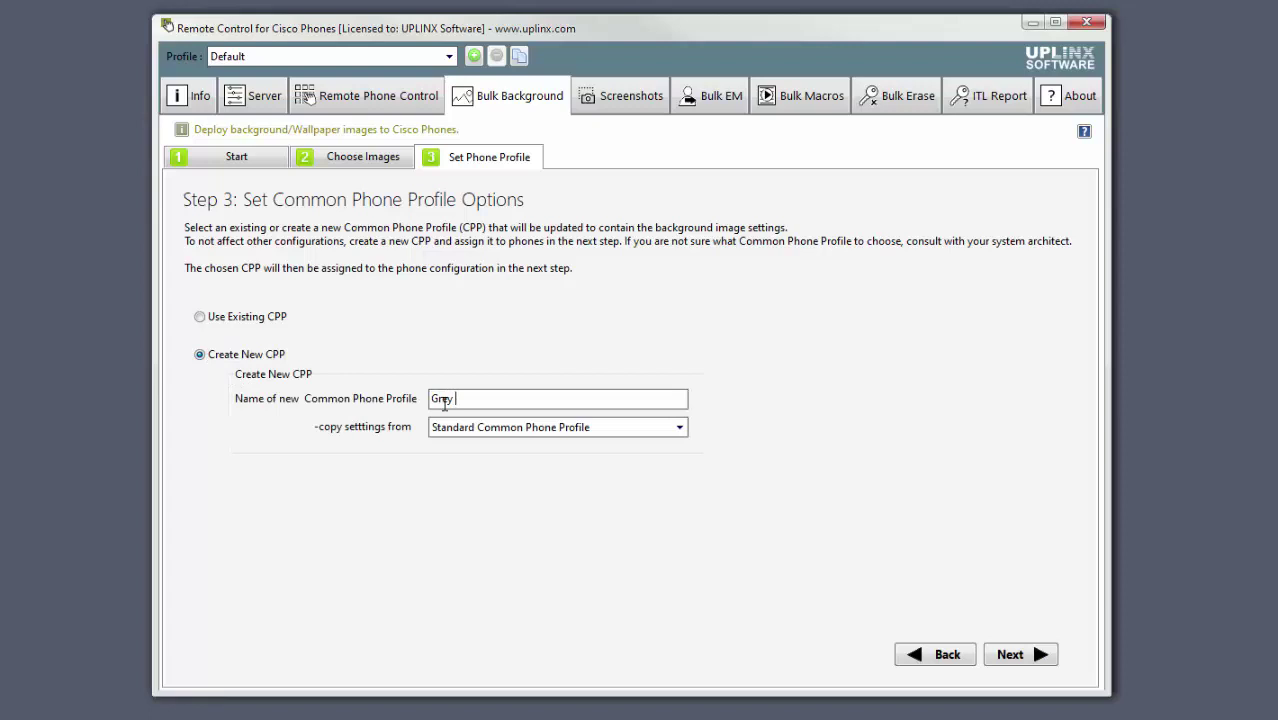
text(logo)
click(544, 427)
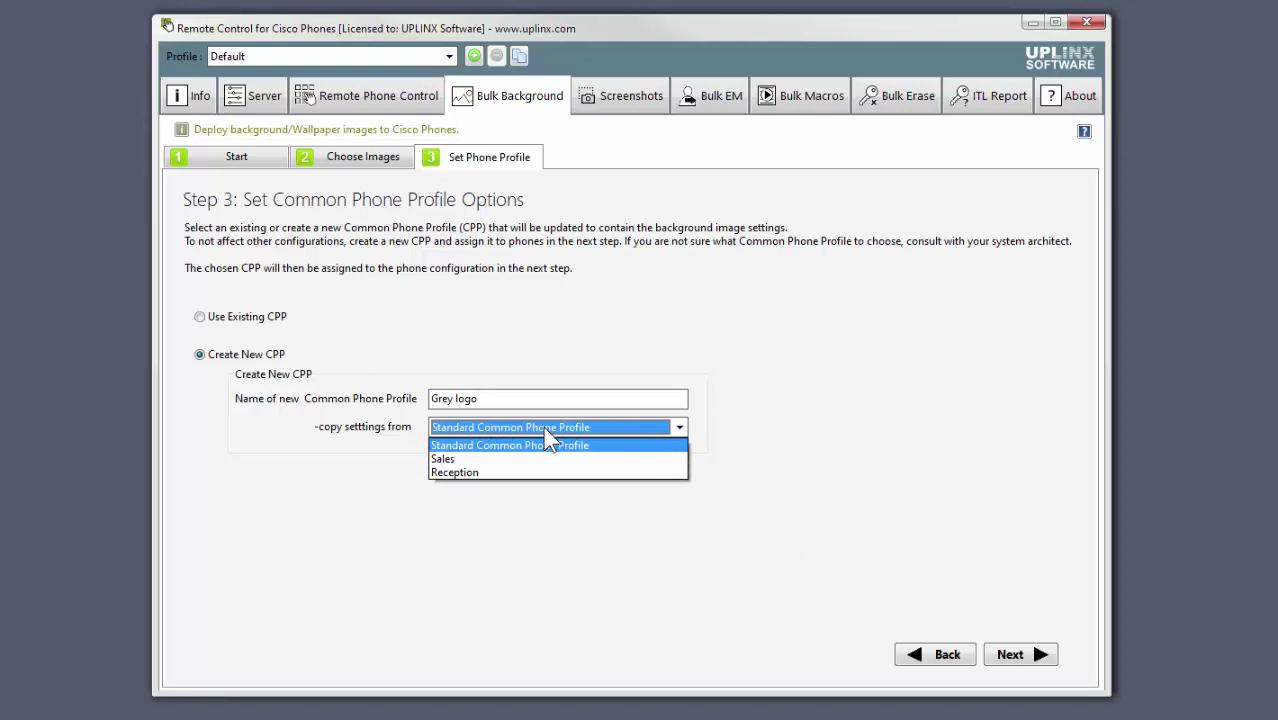
click(546, 444)
click(1040, 656)
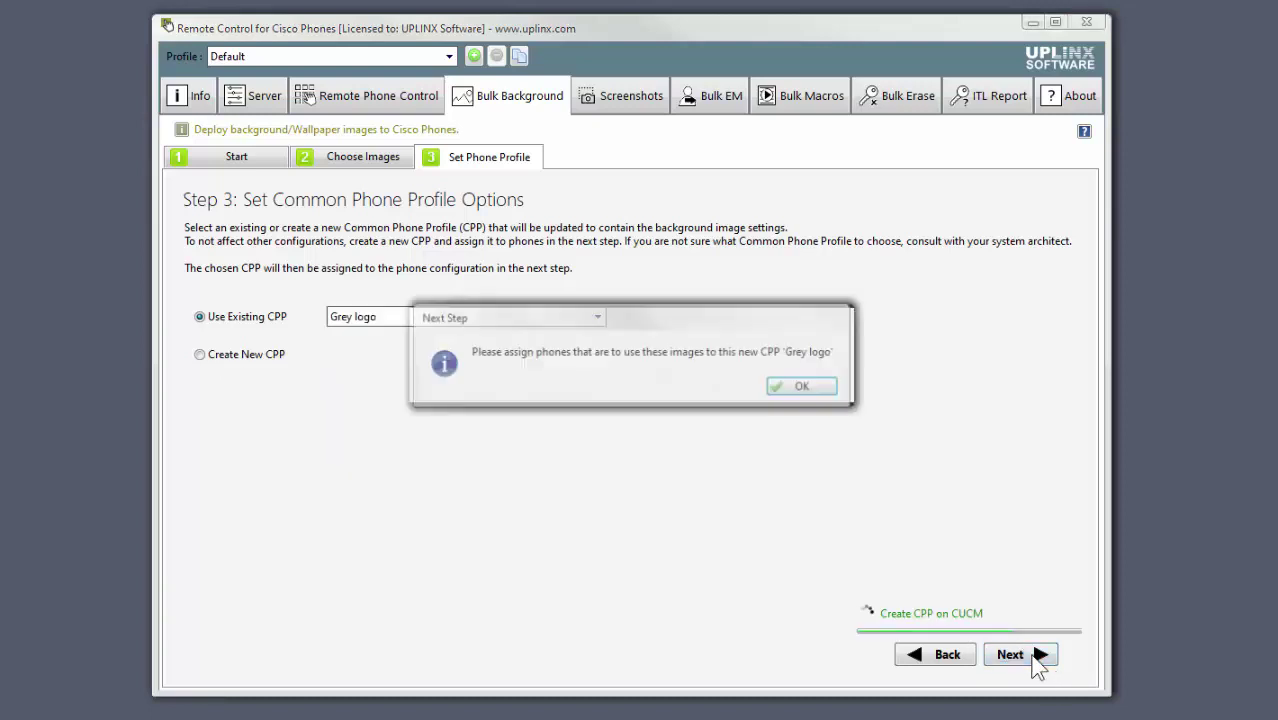
Step: Find the four registered phones, add them all, and assign them the Grey logo profile
click(786, 389)
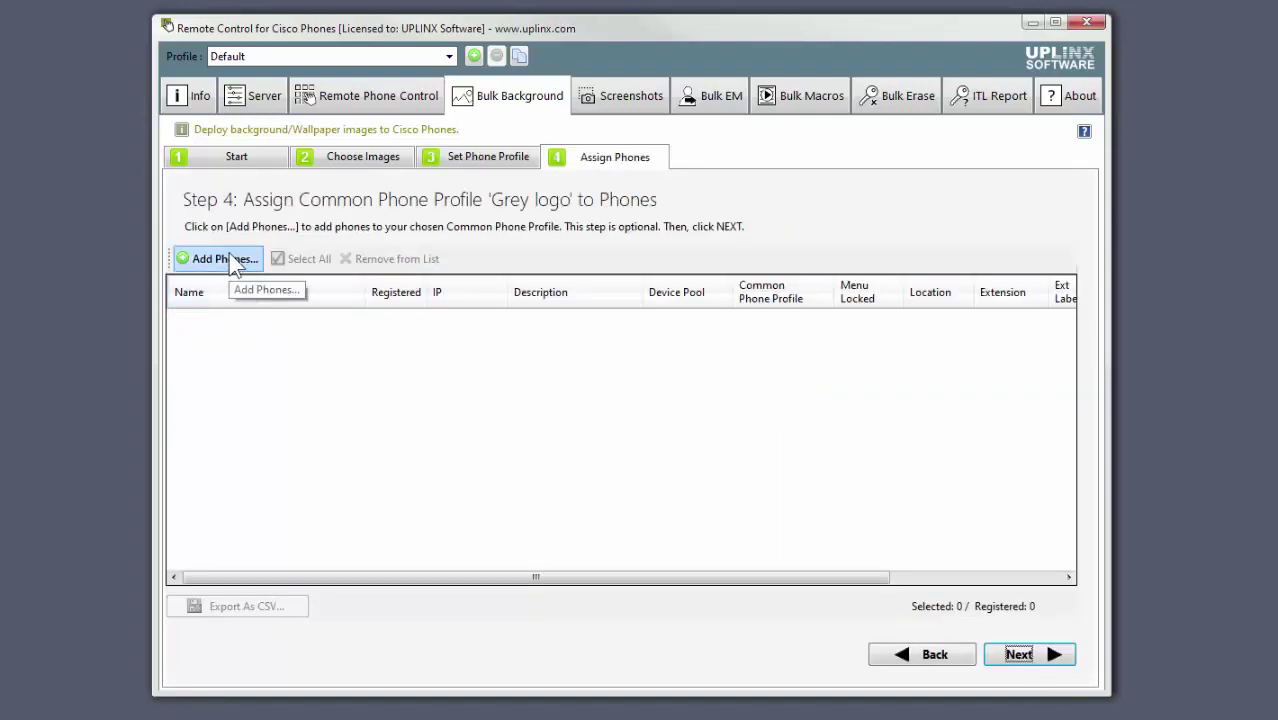
click(229, 256)
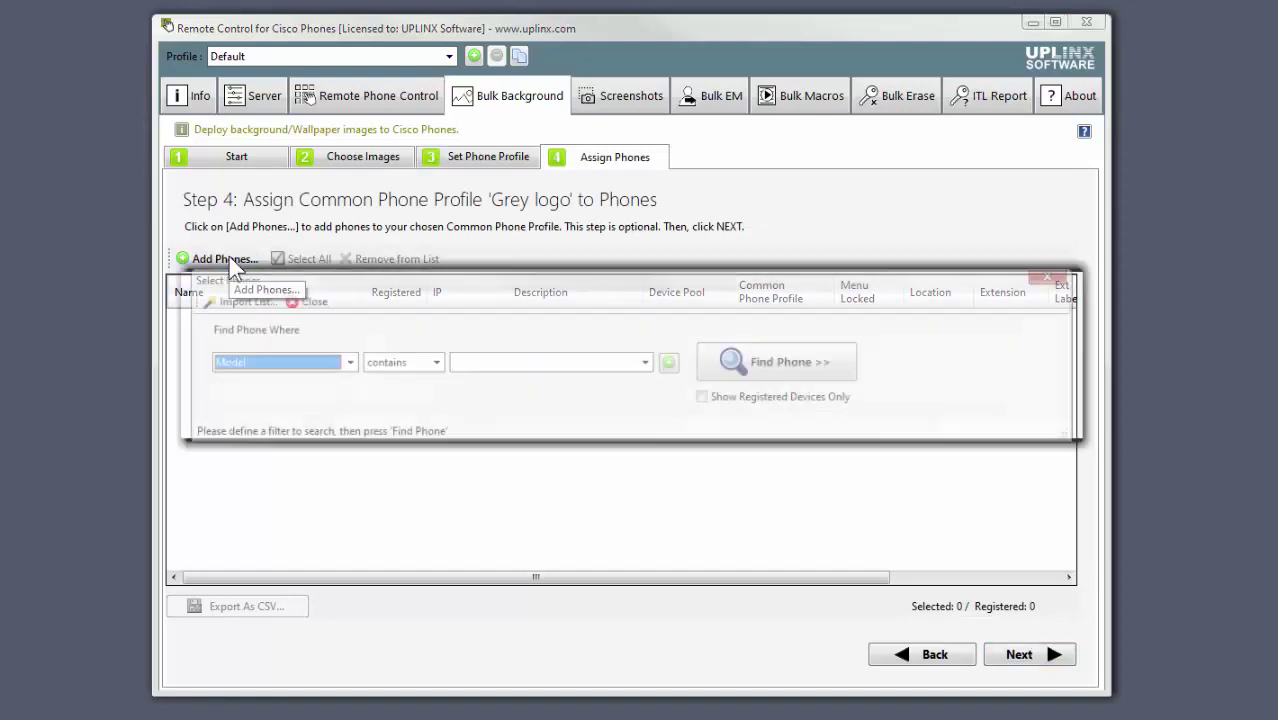
click(731, 399)
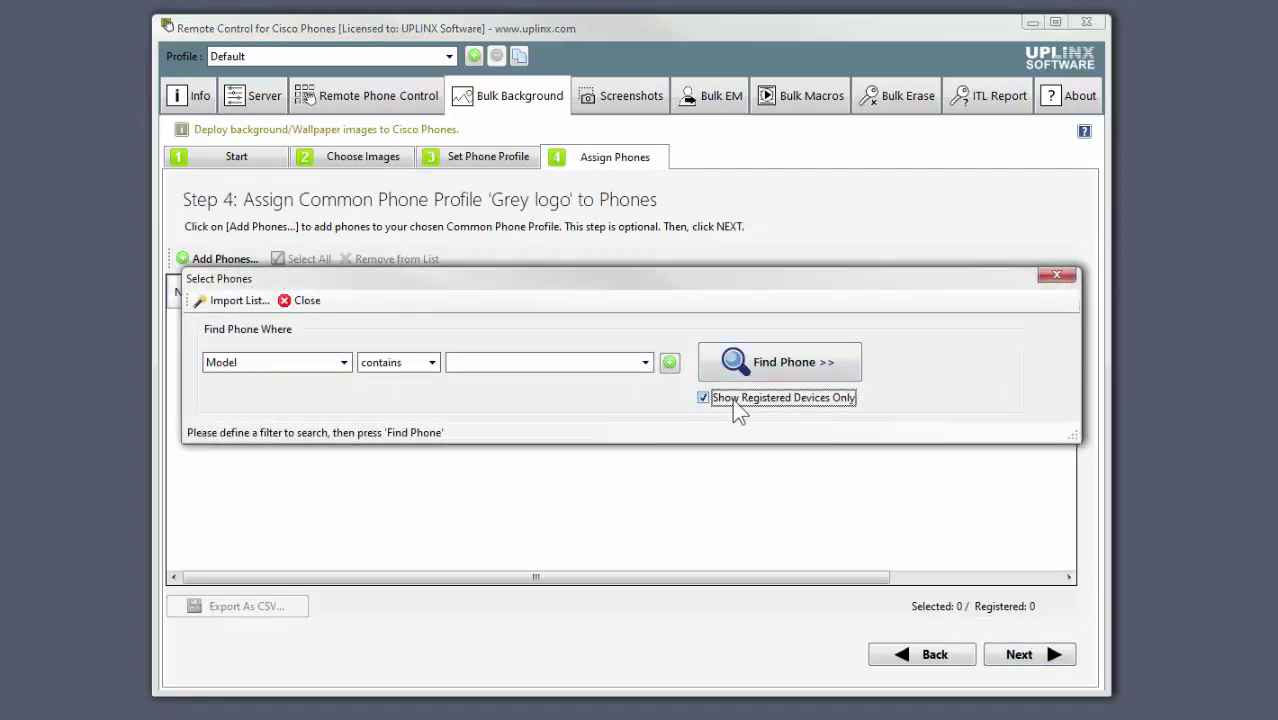
click(759, 365)
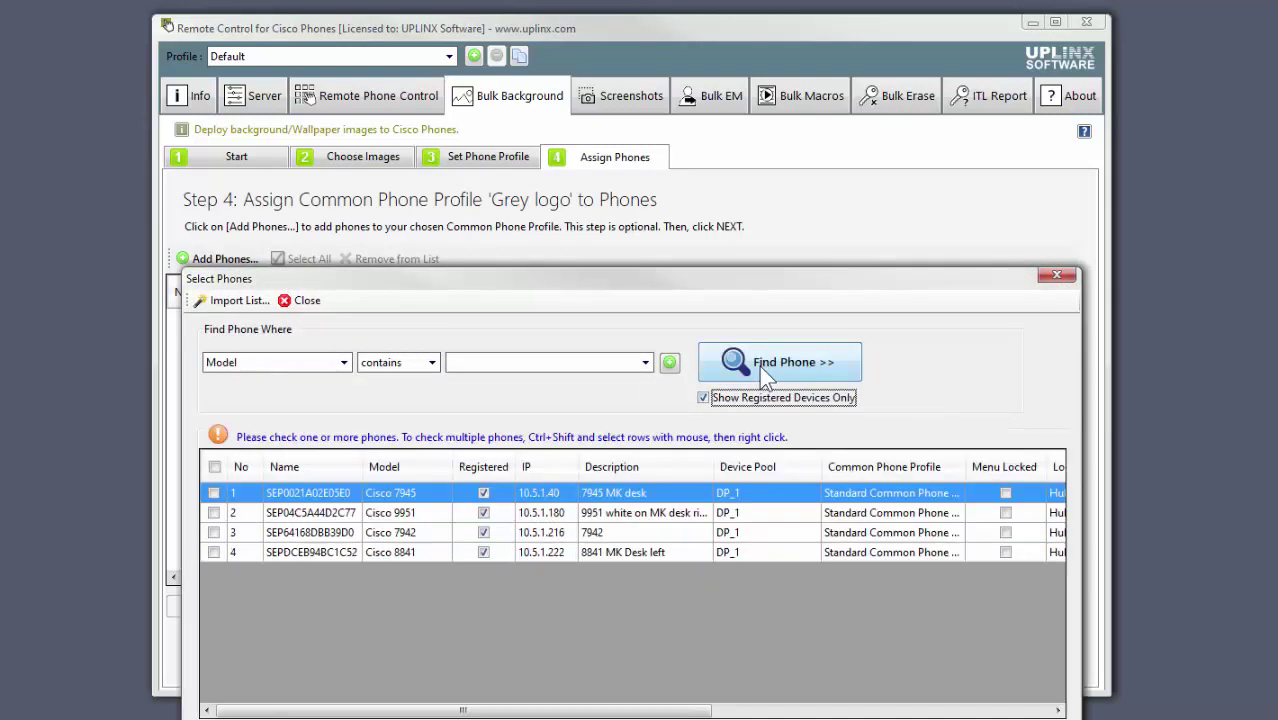
click(214, 466)
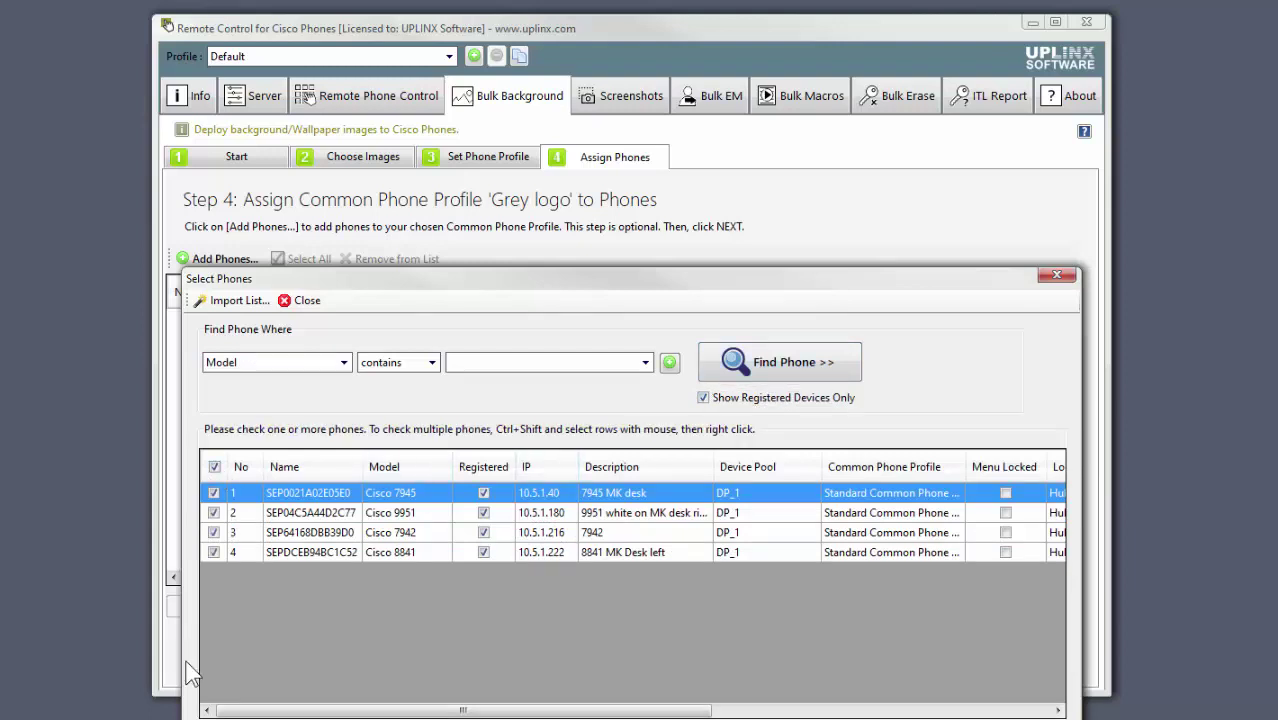
key(Escape)
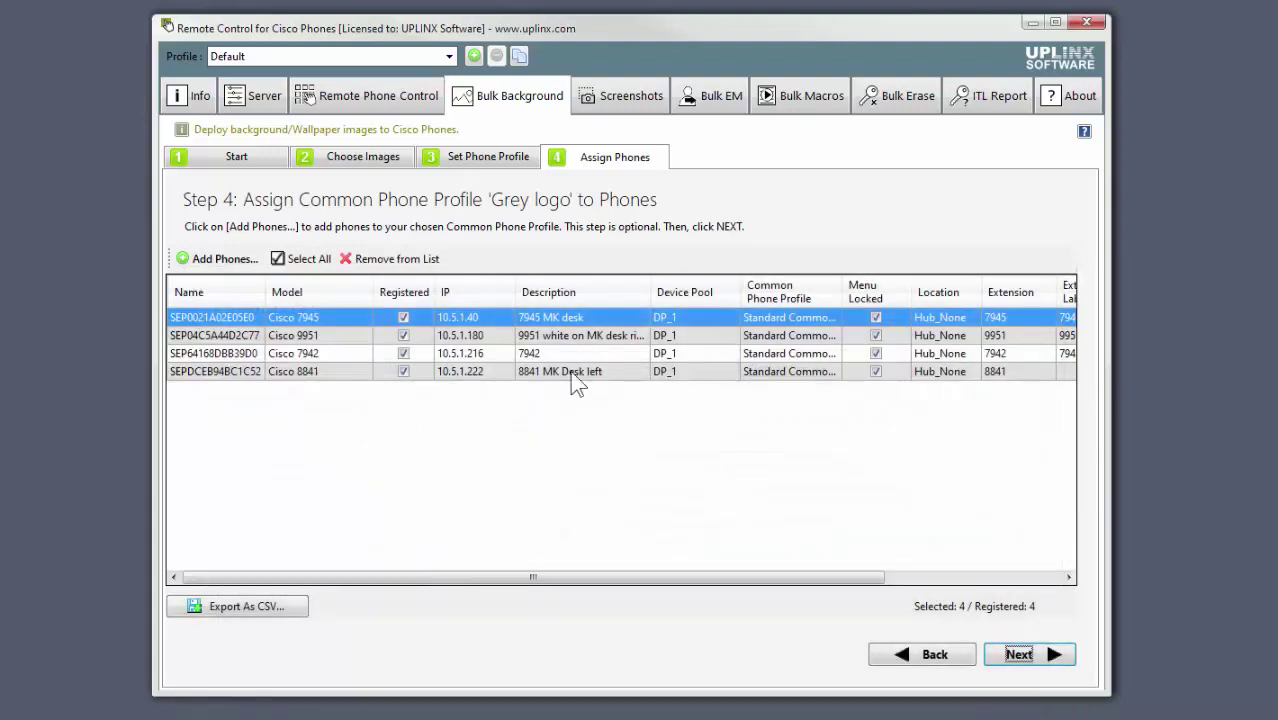
click(1036, 652)
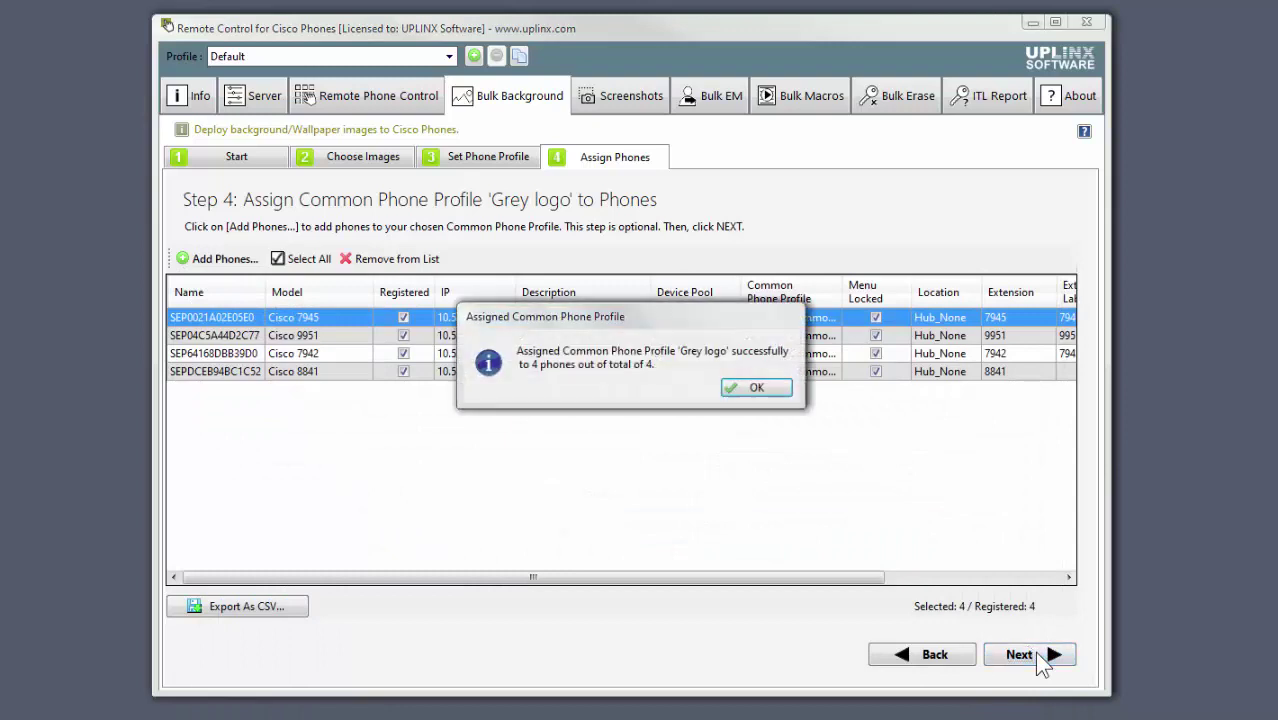
click(753, 390)
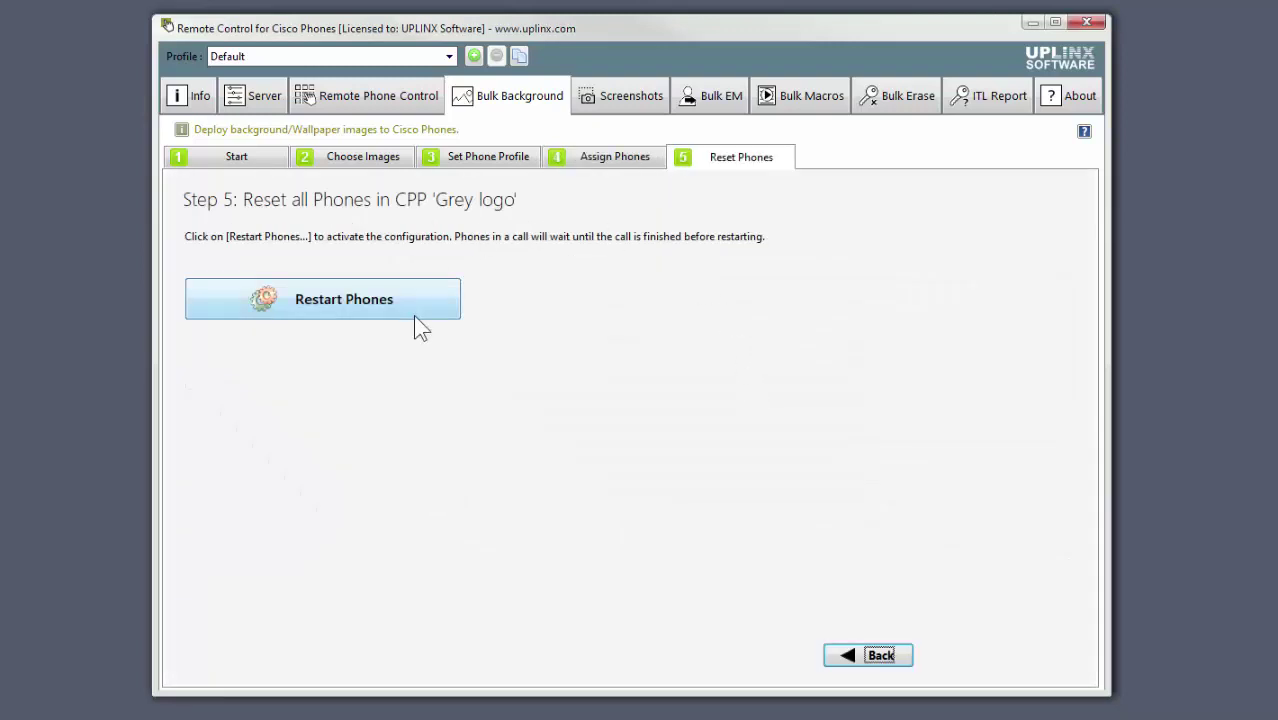
Step: Restart the Grey logo phones and acknowledge the completed background deployment
click(424, 312)
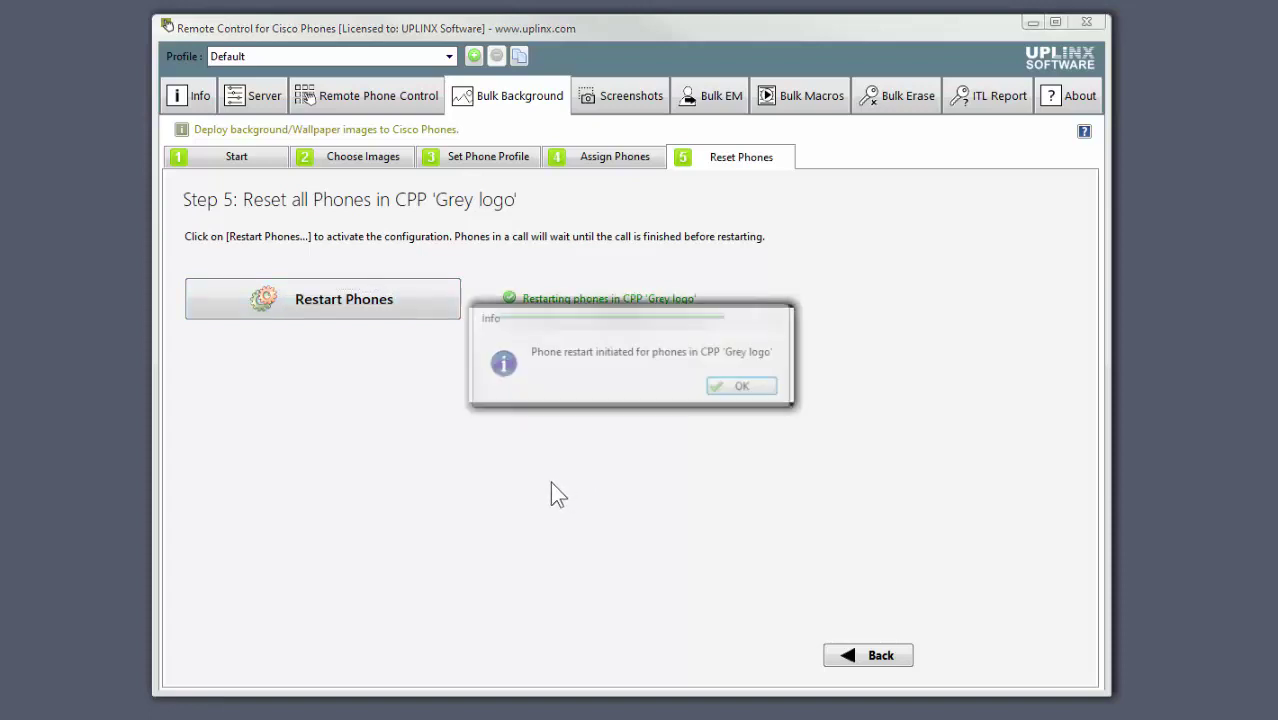
click(742, 388)
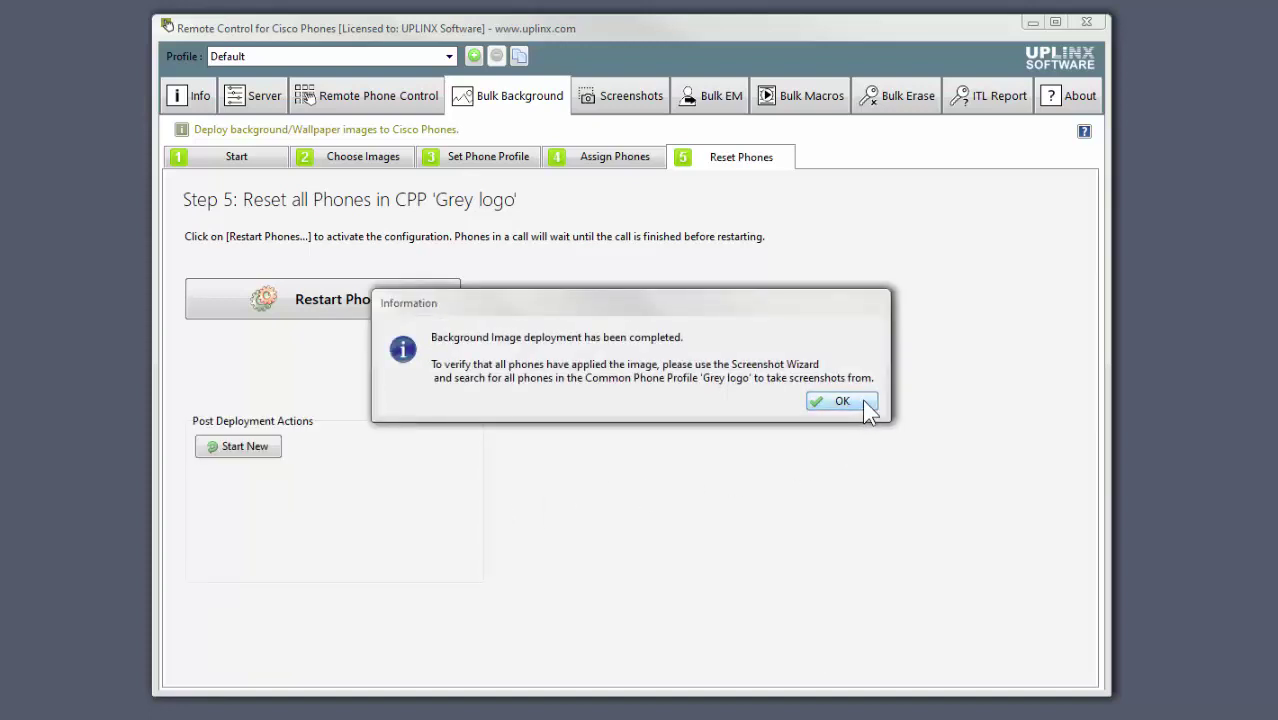
click(842, 401)
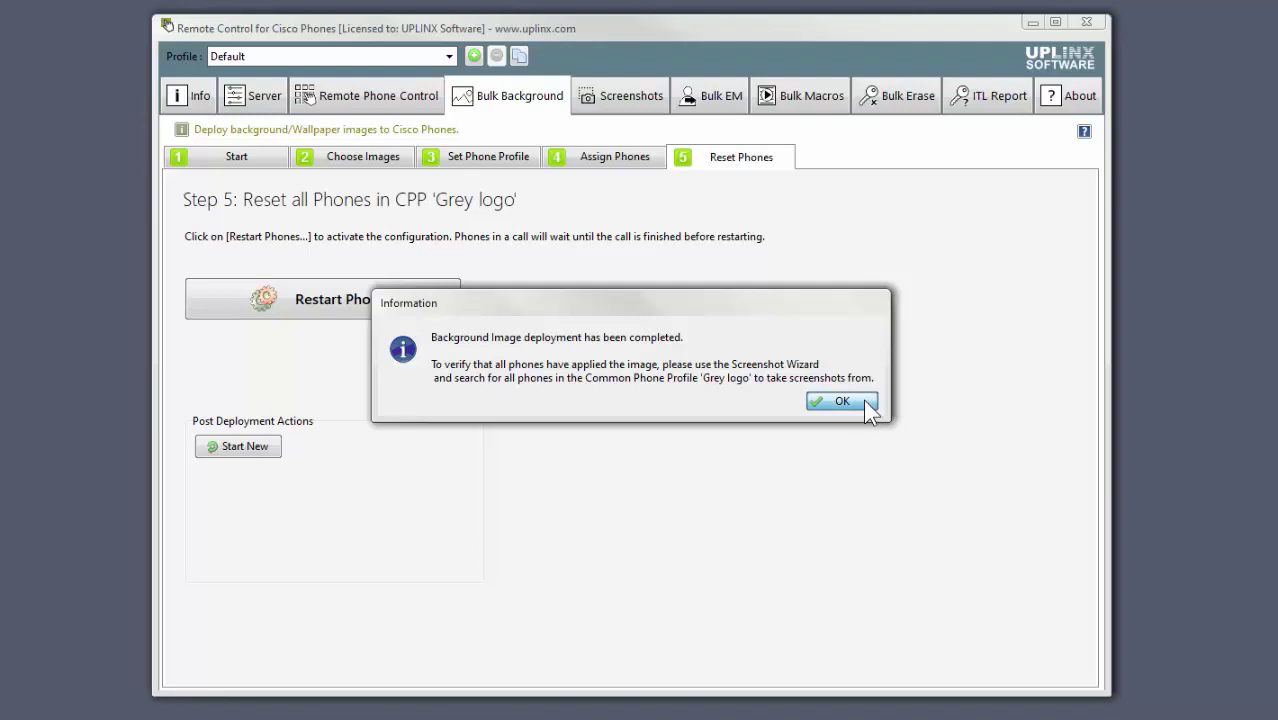
click(865, 401)
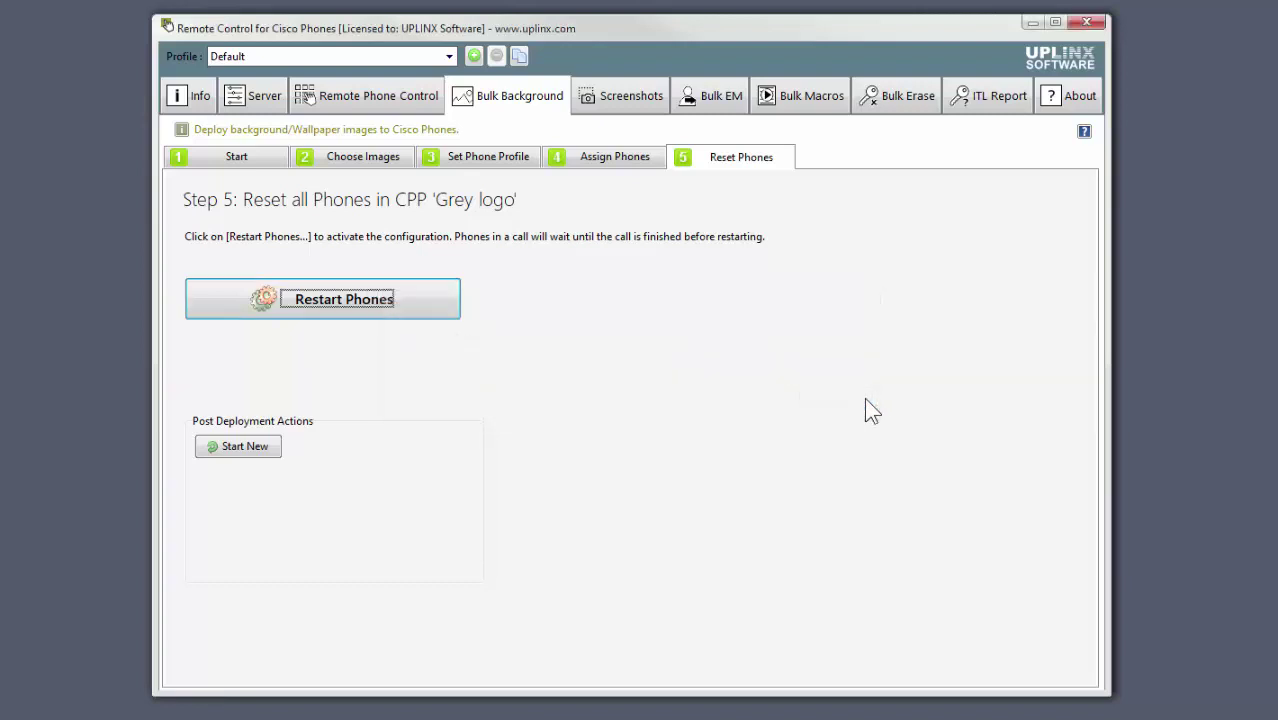
Step: Add all four registered phones to the Screenshots wizard and capture their screens
click(630, 104)
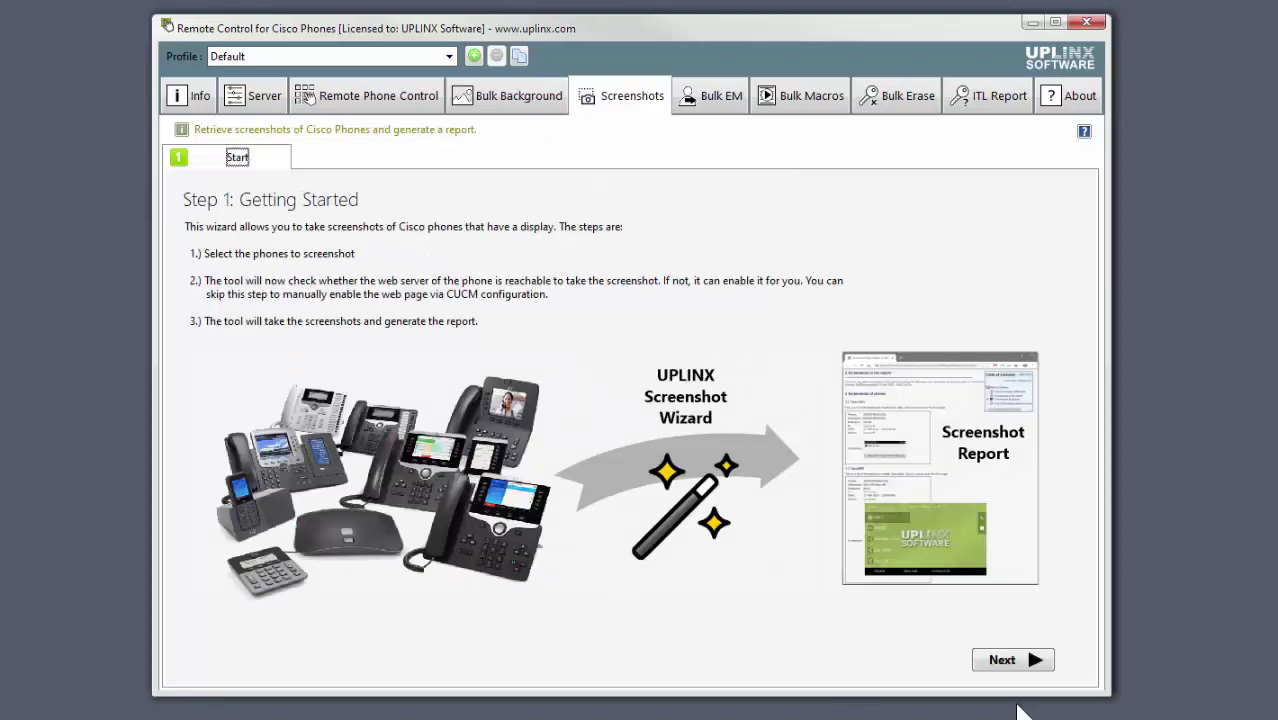
click(1040, 660)
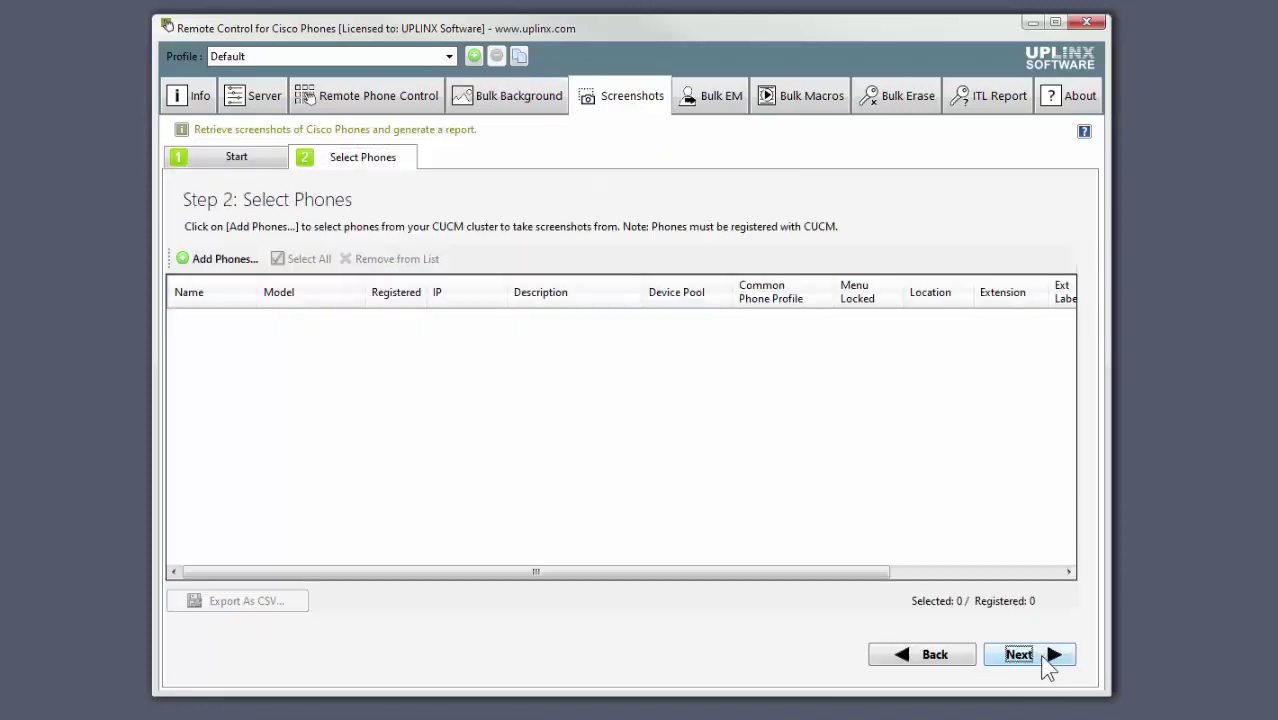
click(201, 262)
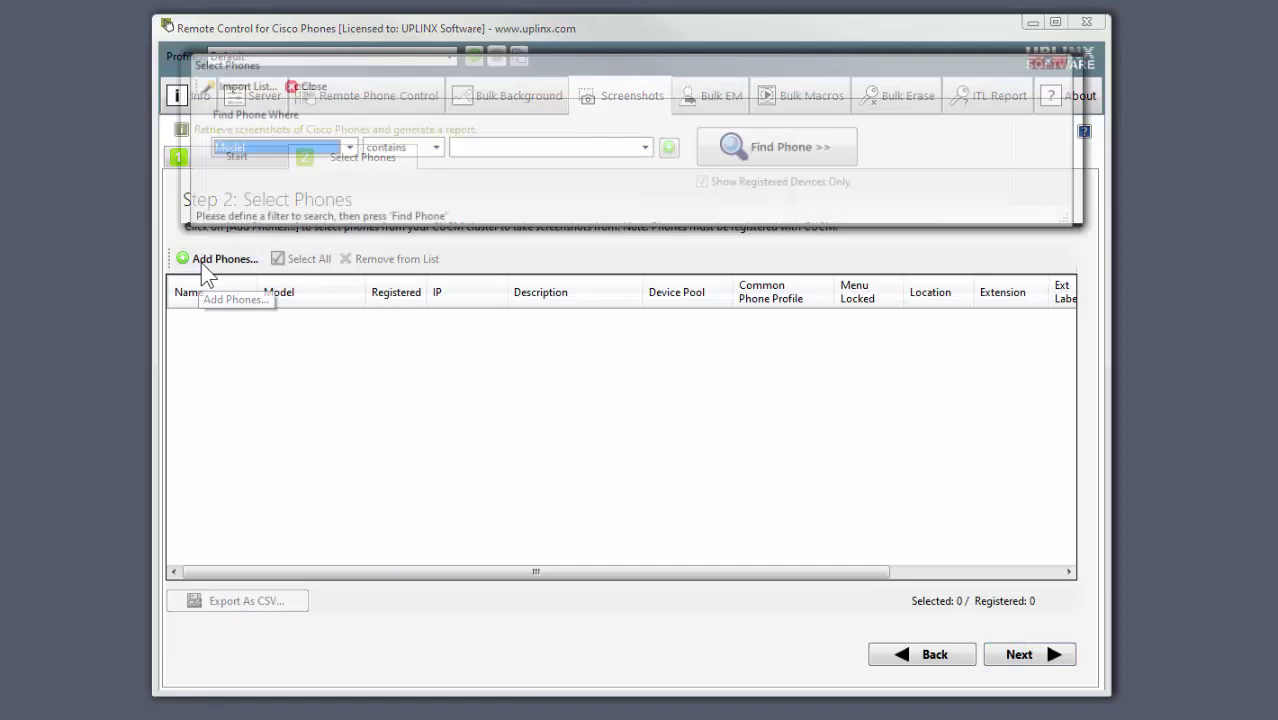
click(758, 145)
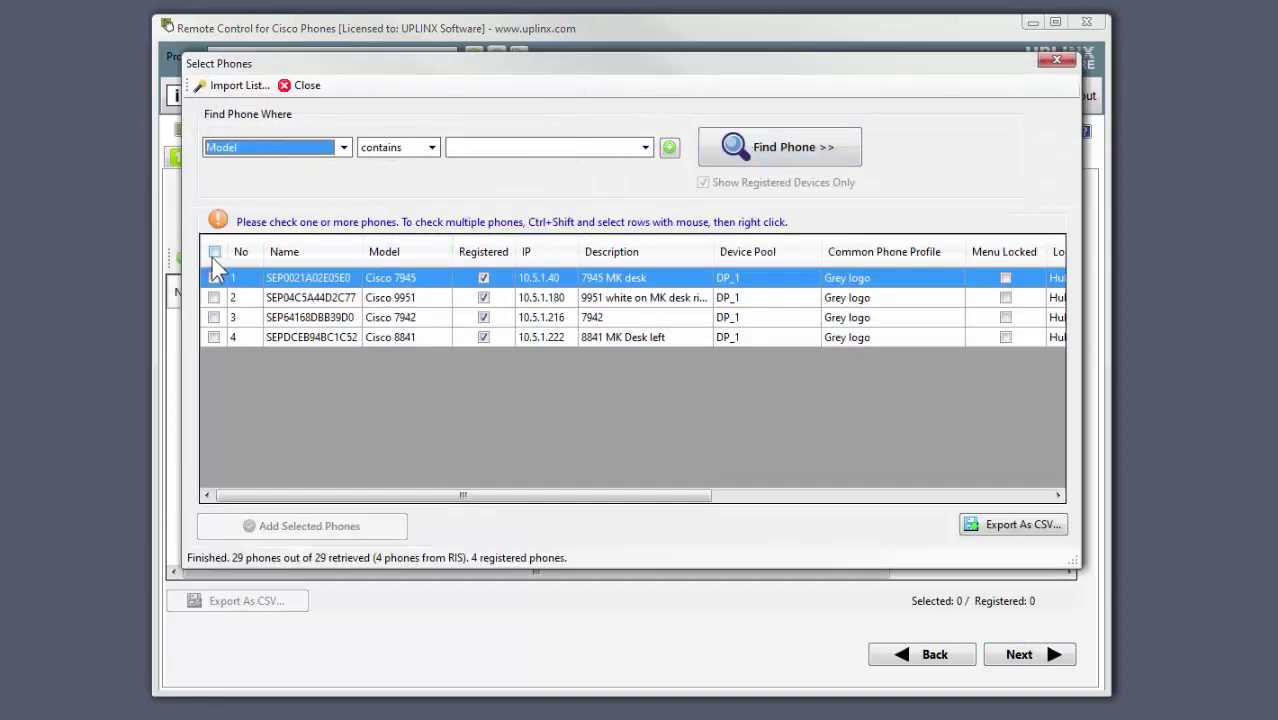
click(214, 252)
click(386, 532)
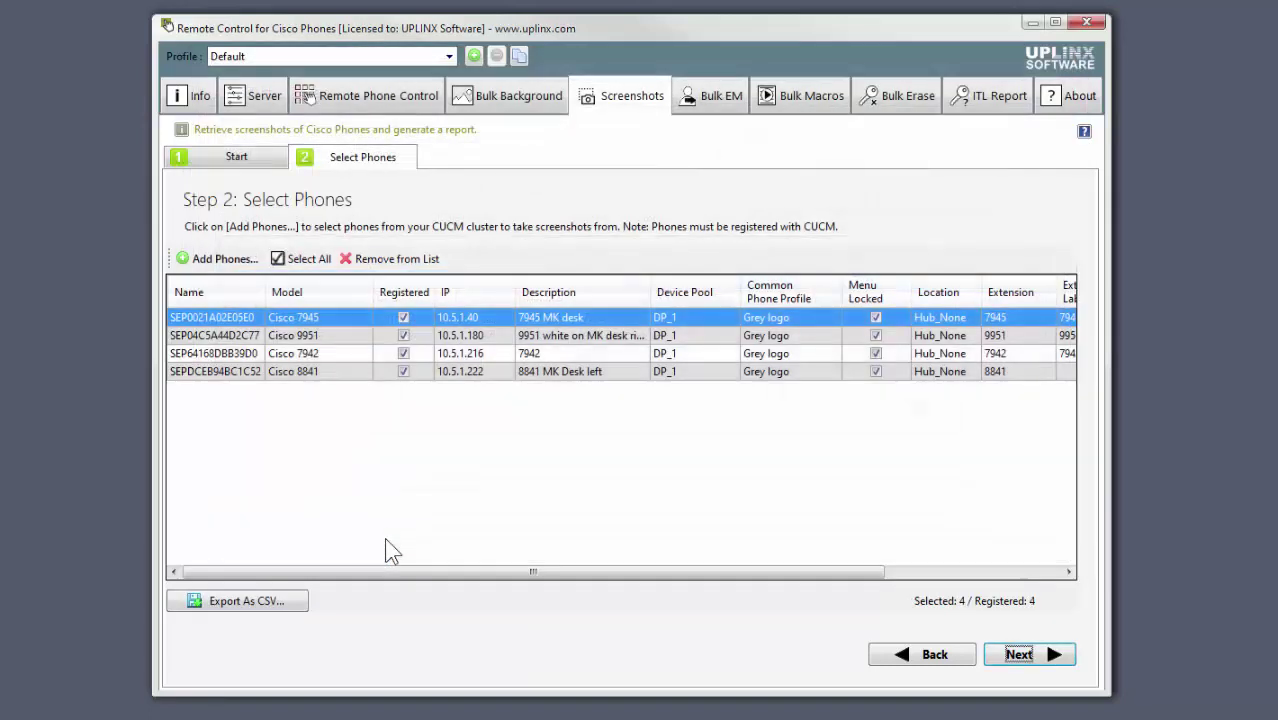
click(1046, 654)
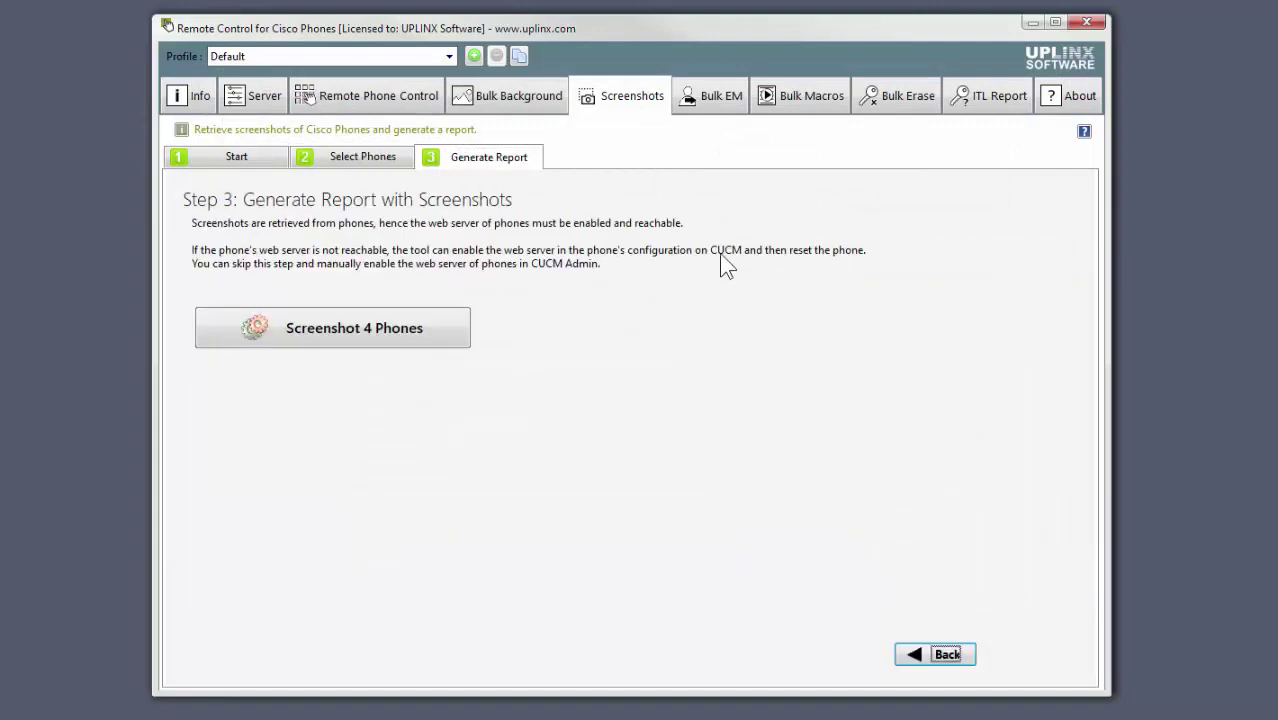
click(402, 321)
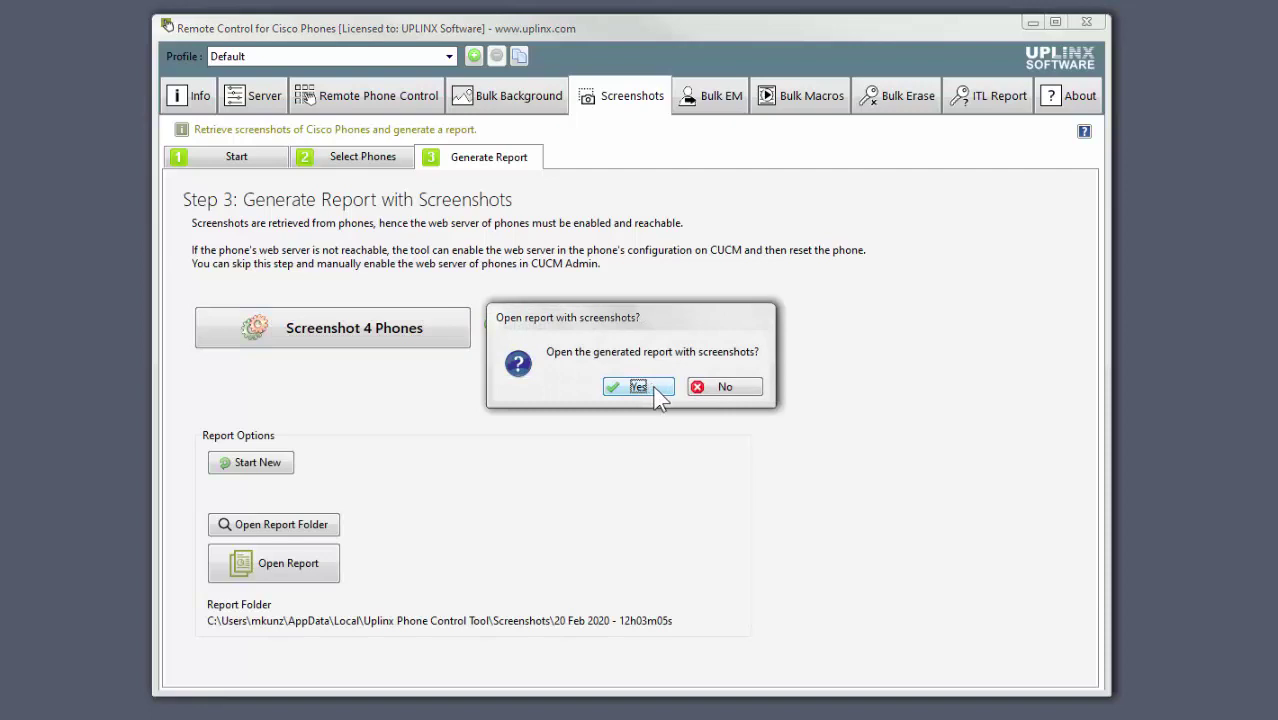
Step: Open the screenshot report in Firefox and review the four phones' Uplinx logo backgrounds
click(655, 389)
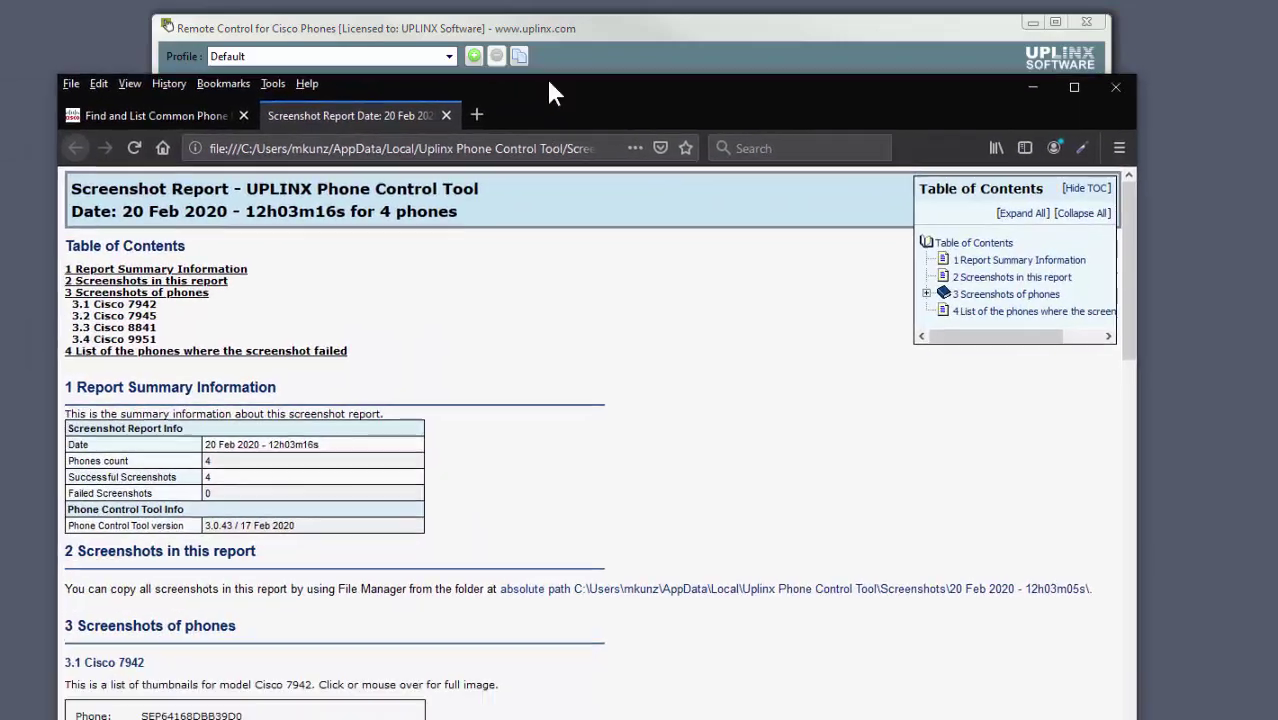
drag(552, 93, 575, 25)
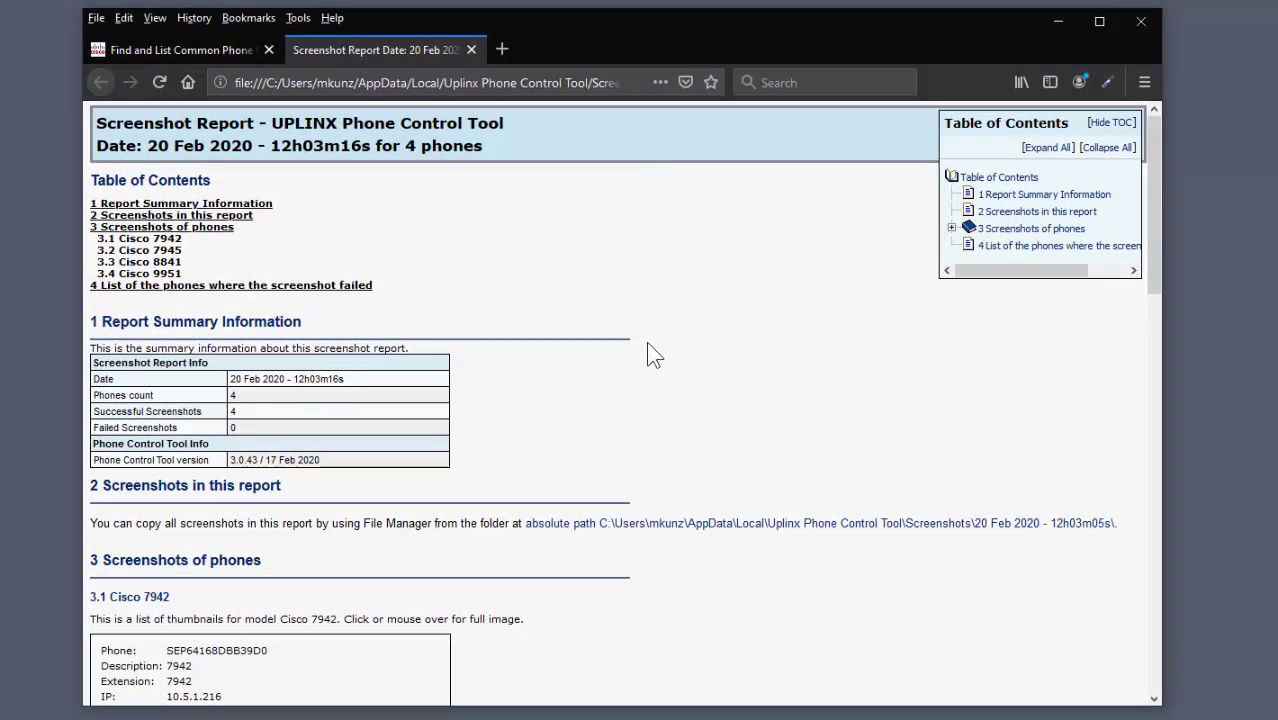
scroll(650, 355, down, 8)
scroll(651, 352, down, 5)
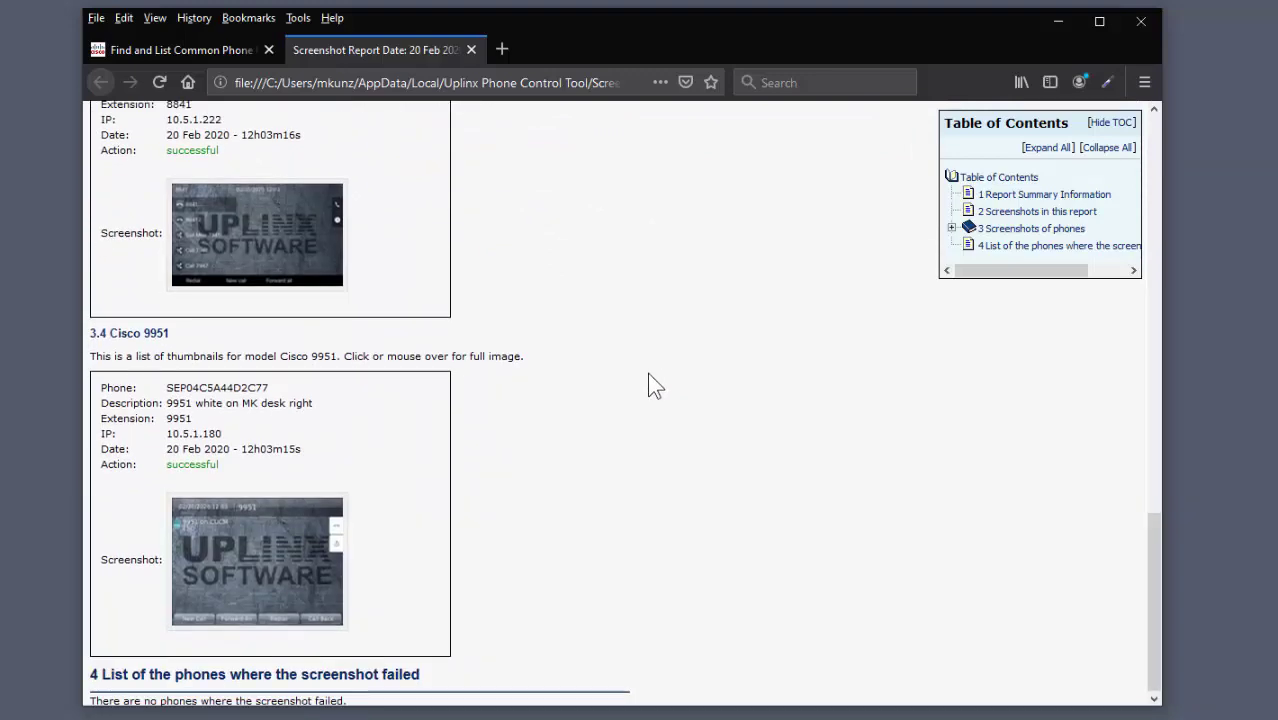
scroll(648, 371, up, 13)
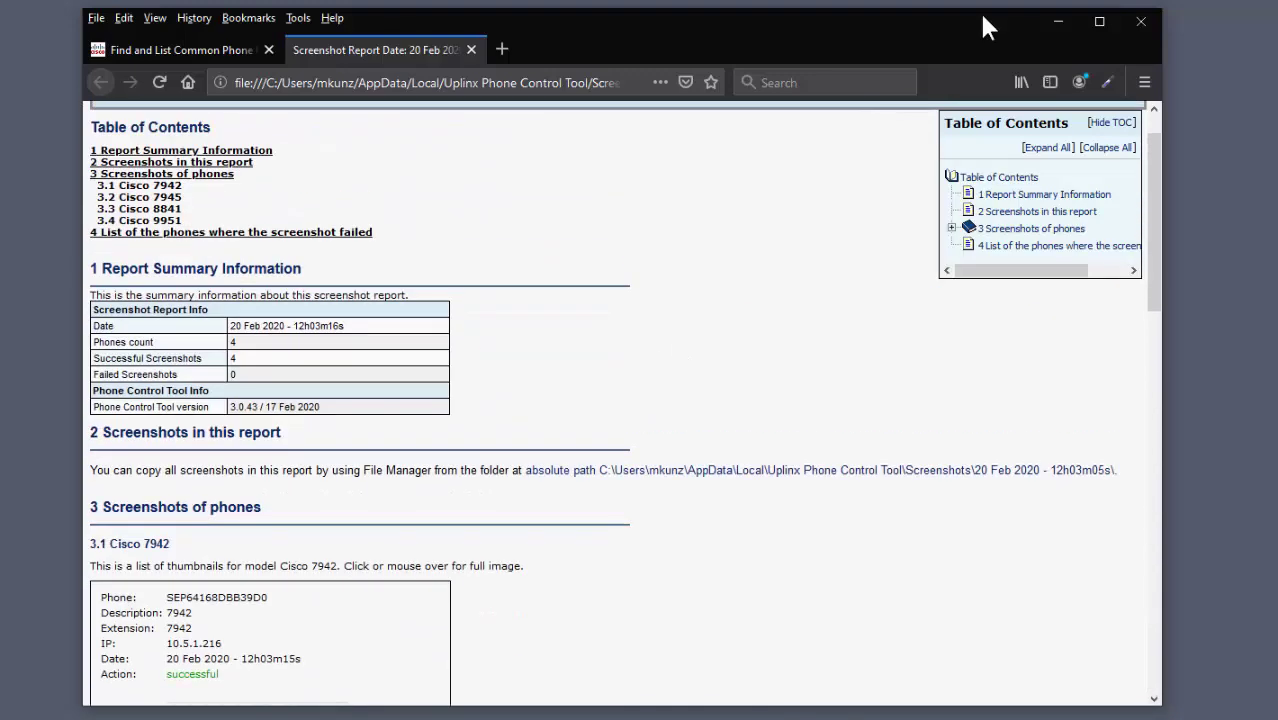
Step: Minimize Firefox to reveal the Uplinx 'All done!' Generate Report page
click(1058, 21)
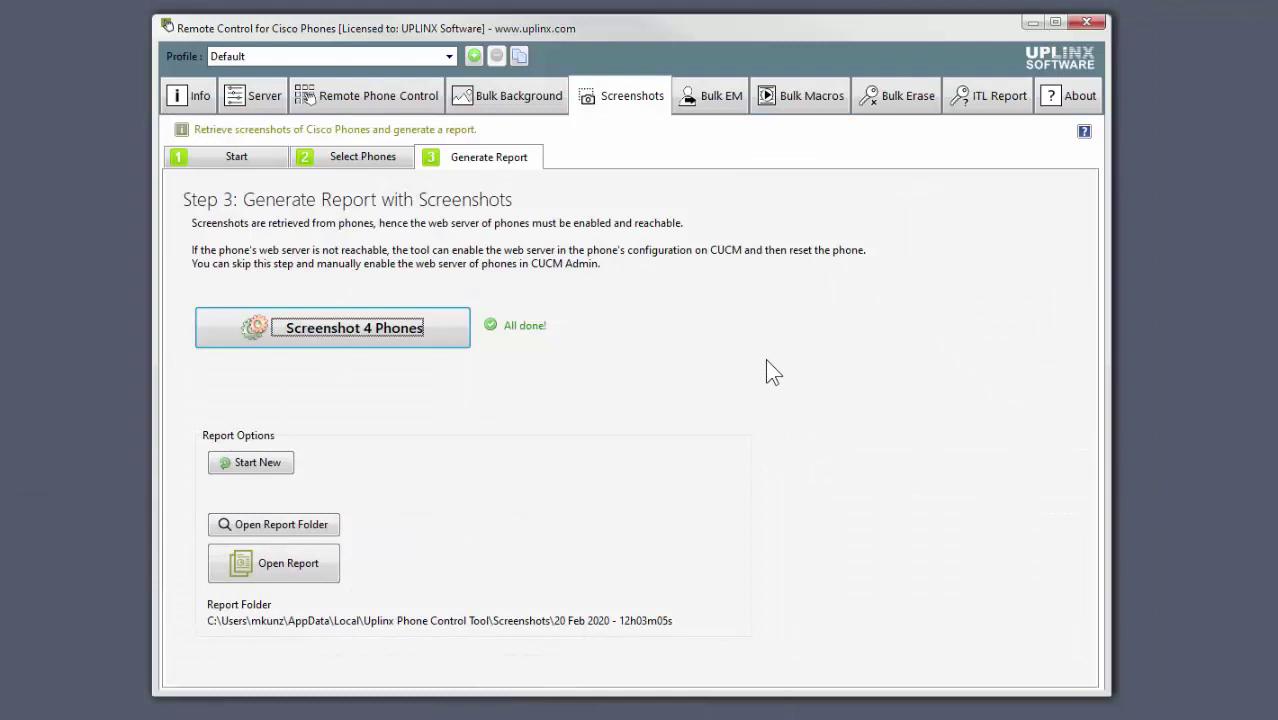